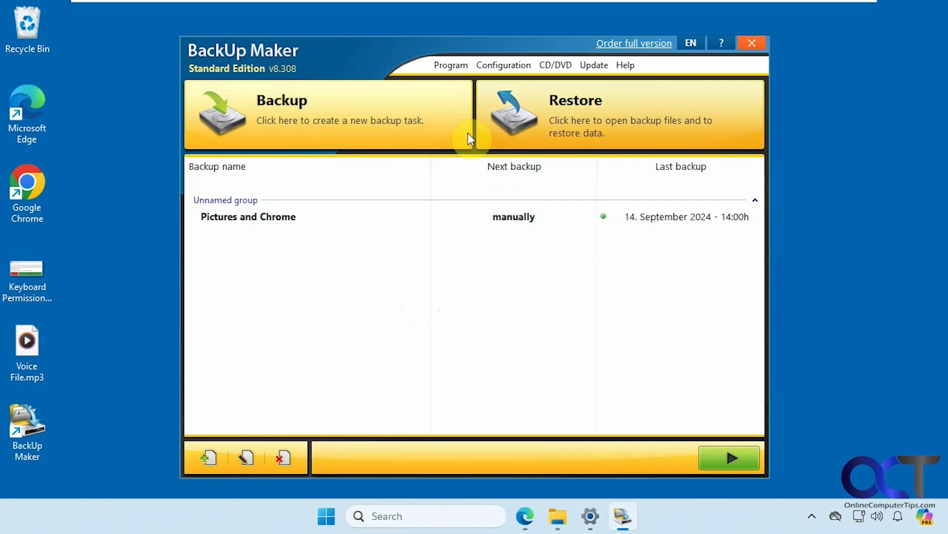
Step: Start a new backup task and tick Documents and Microsoft Edge on the Simple selection tab
click(332, 131)
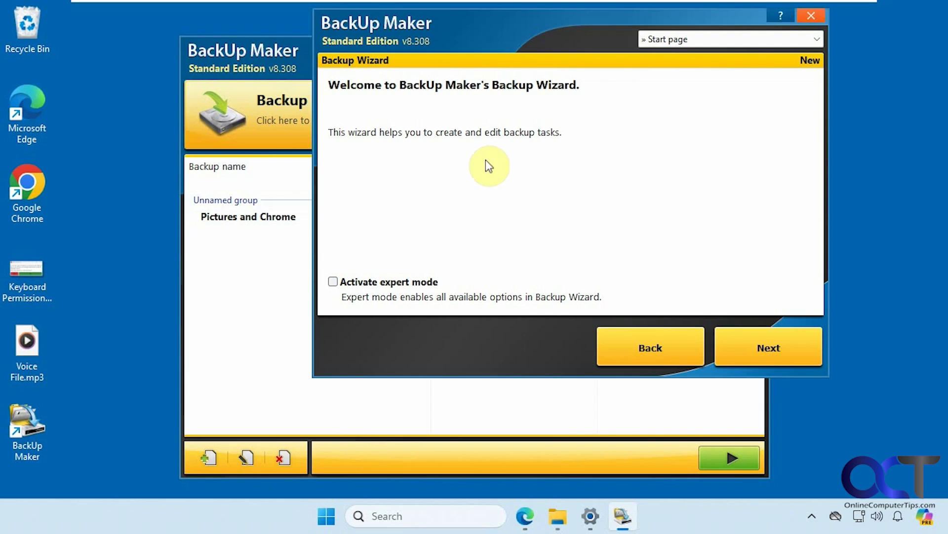
click(745, 346)
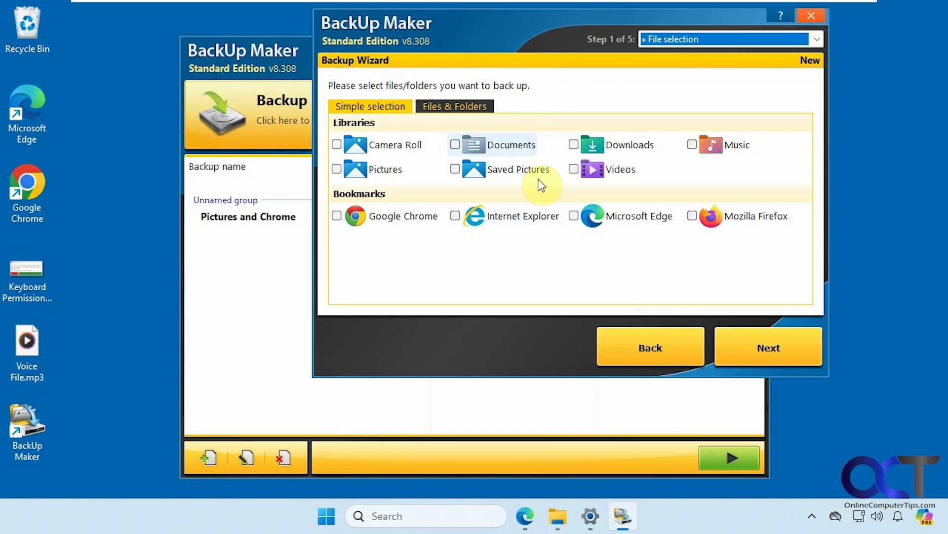
click(455, 144)
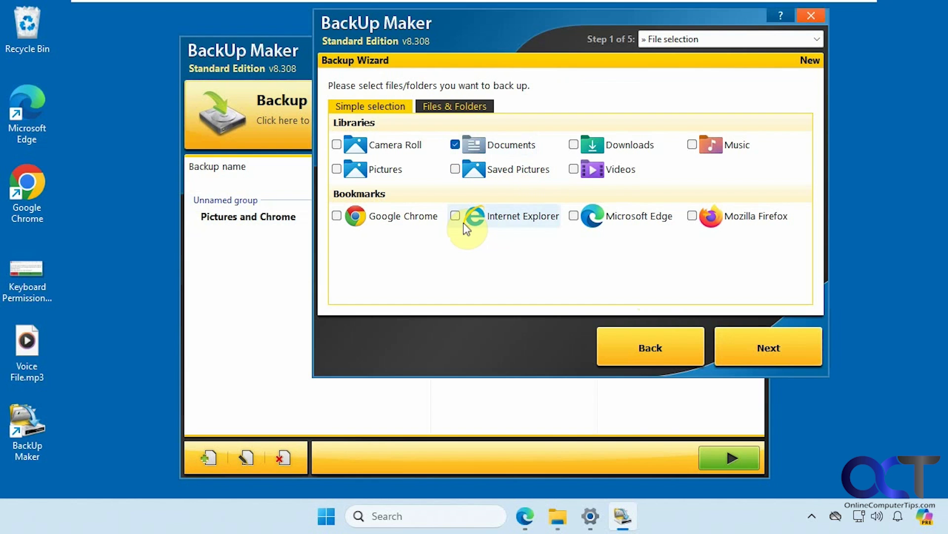
click(574, 216)
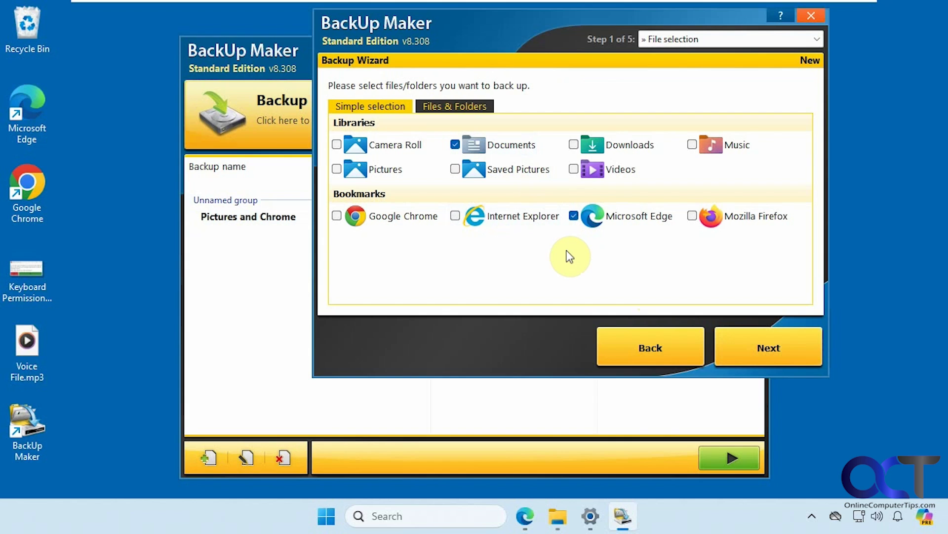
click(444, 107)
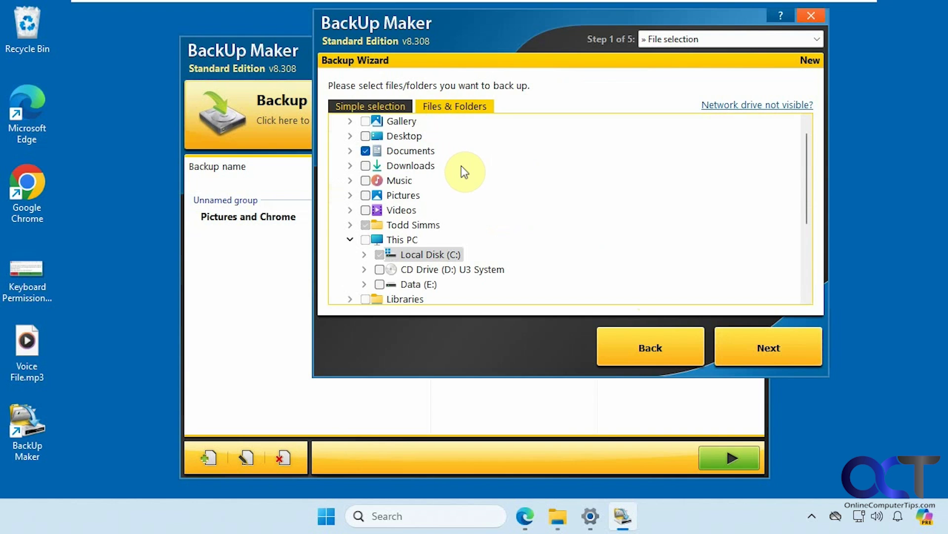
click(388, 110)
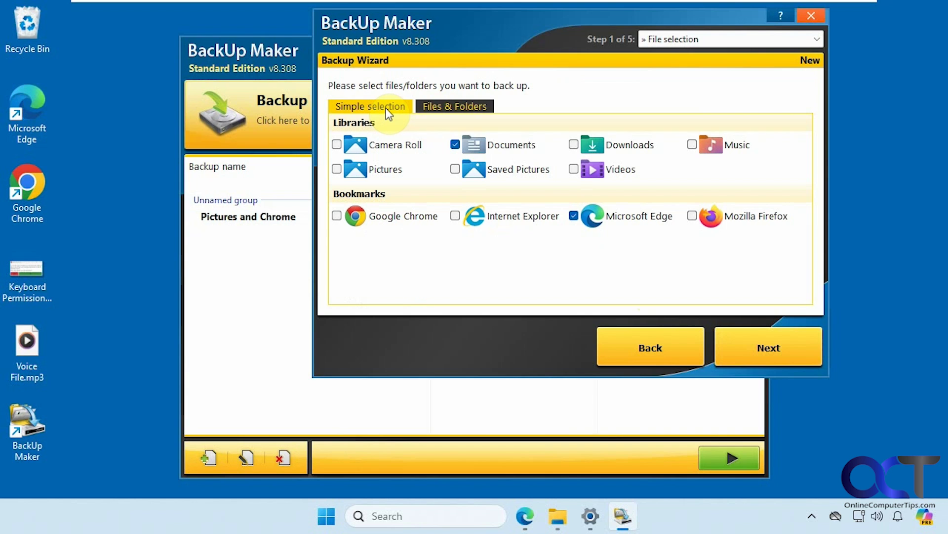
Step: Reach step 2, Automatization, after reviewing the system-event triggers and the seven-weekday restriction
click(742, 345)
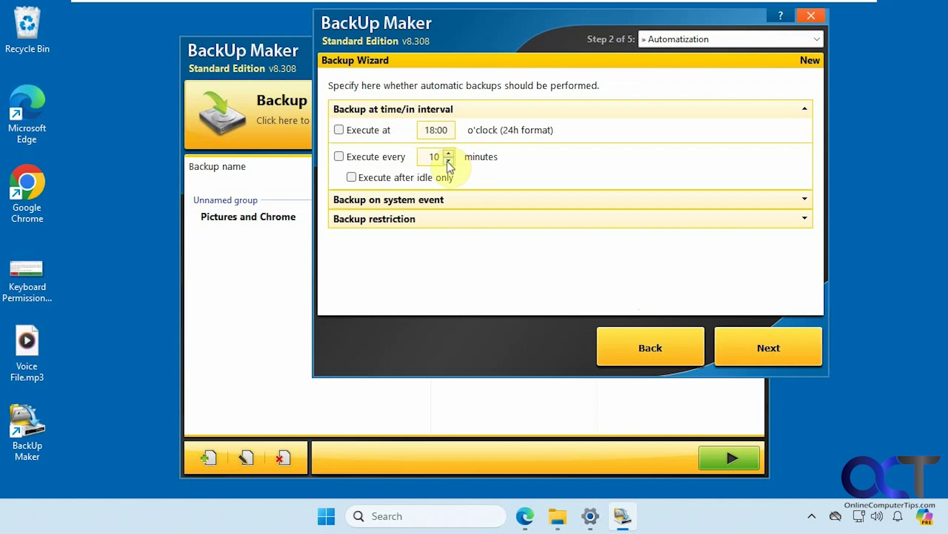
click(805, 201)
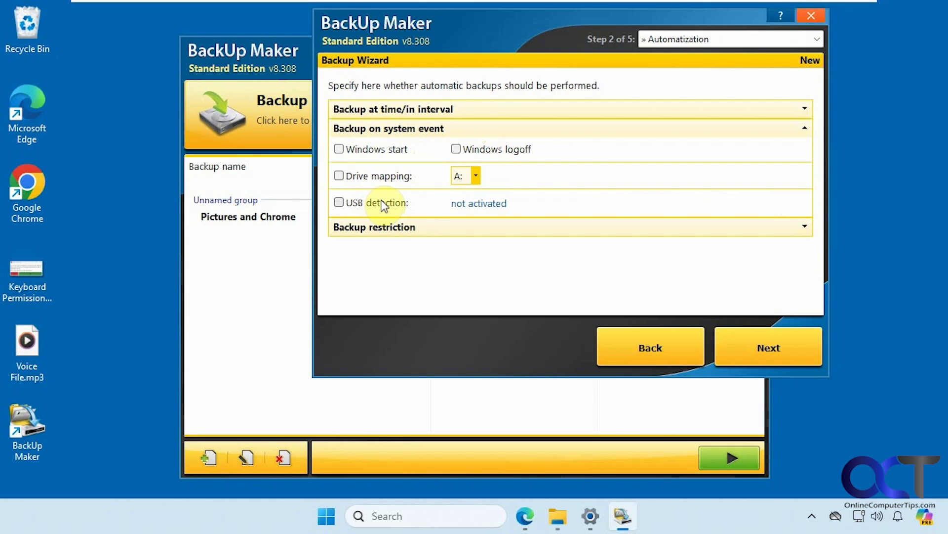
click(405, 225)
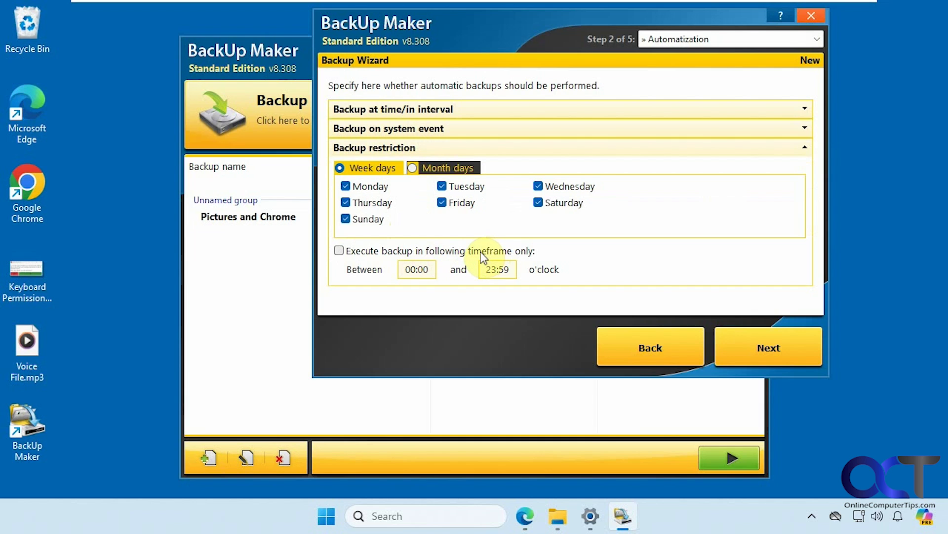
click(616, 344)
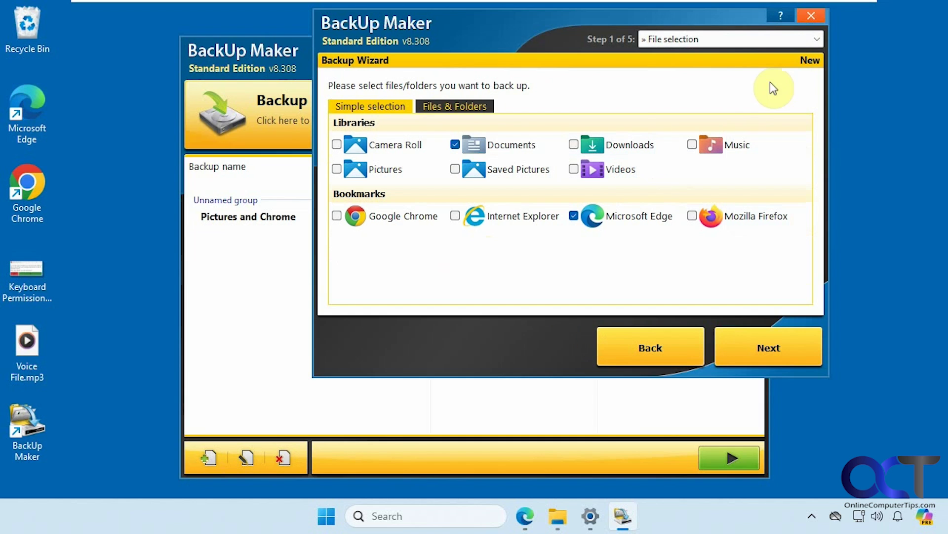
click(818, 40)
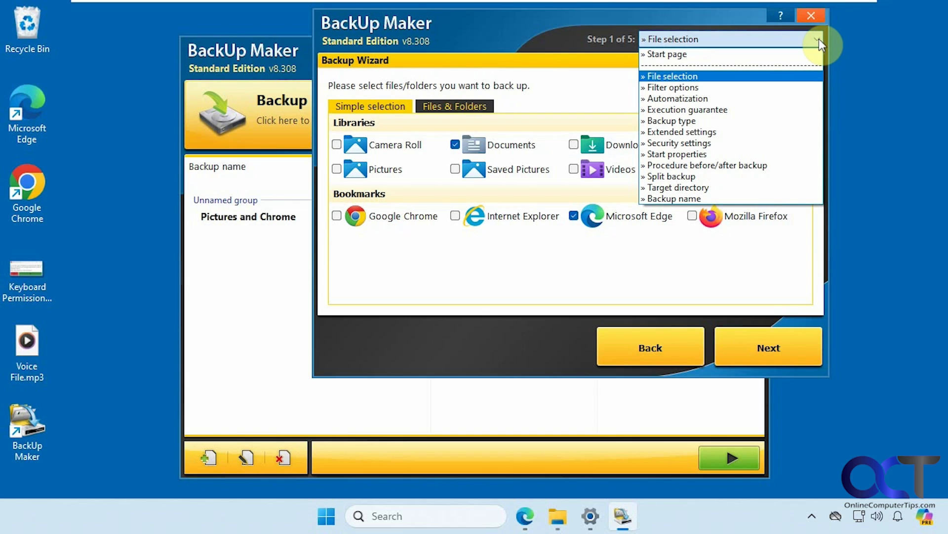
click(518, 285)
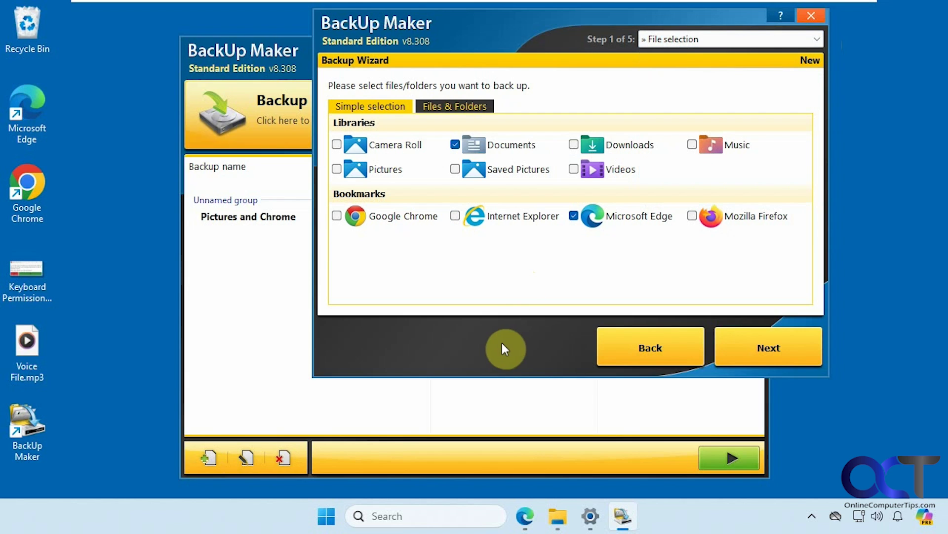
click(732, 348)
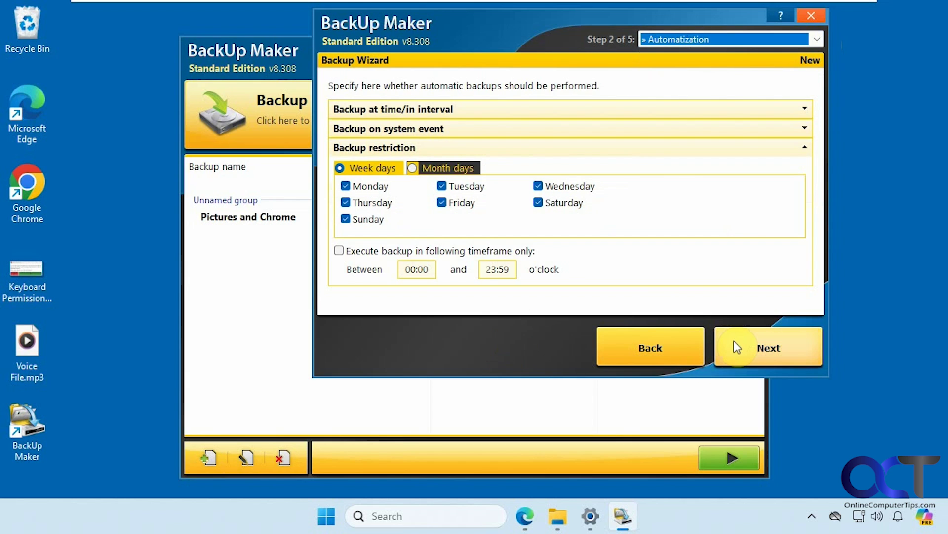
Step: On step 3, Backup type, try Partial backup with its Monday full-backup day, then choose Full backup
click(737, 347)
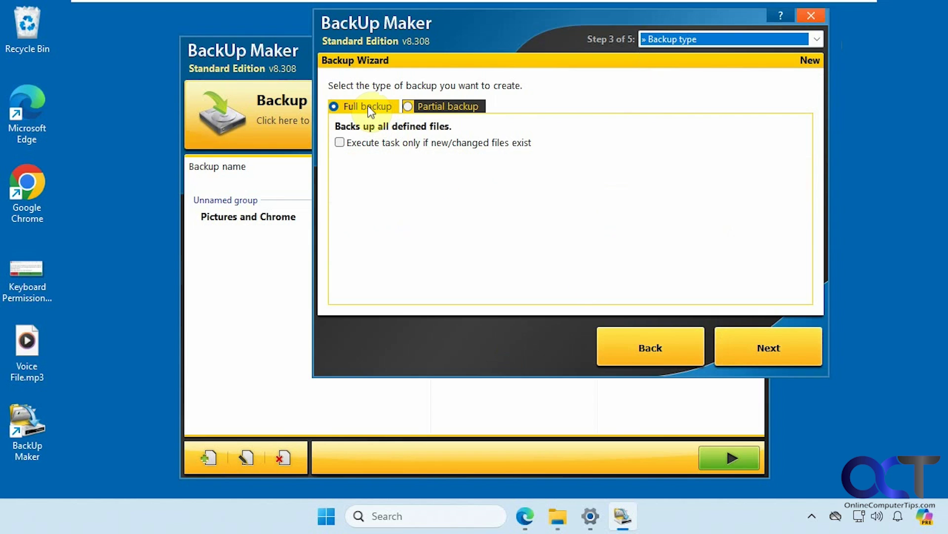
click(430, 107)
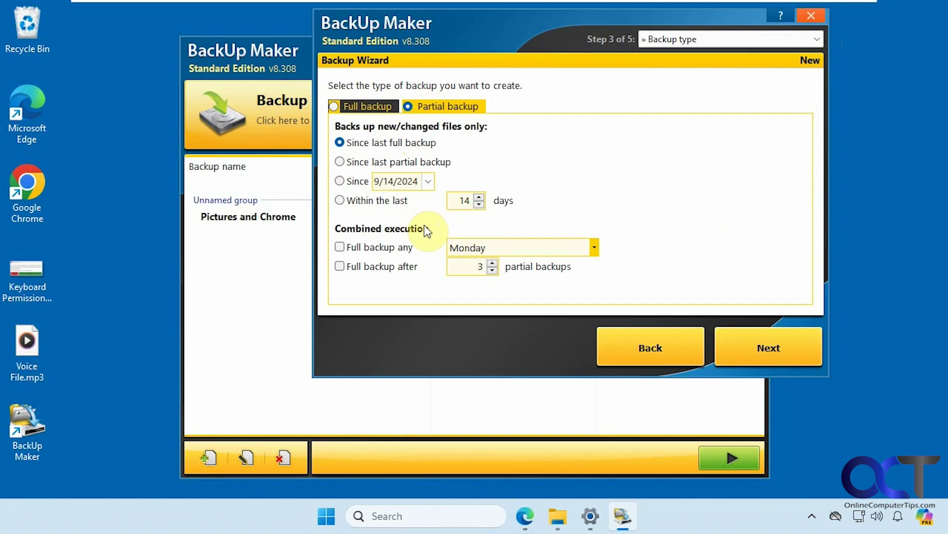
click(594, 248)
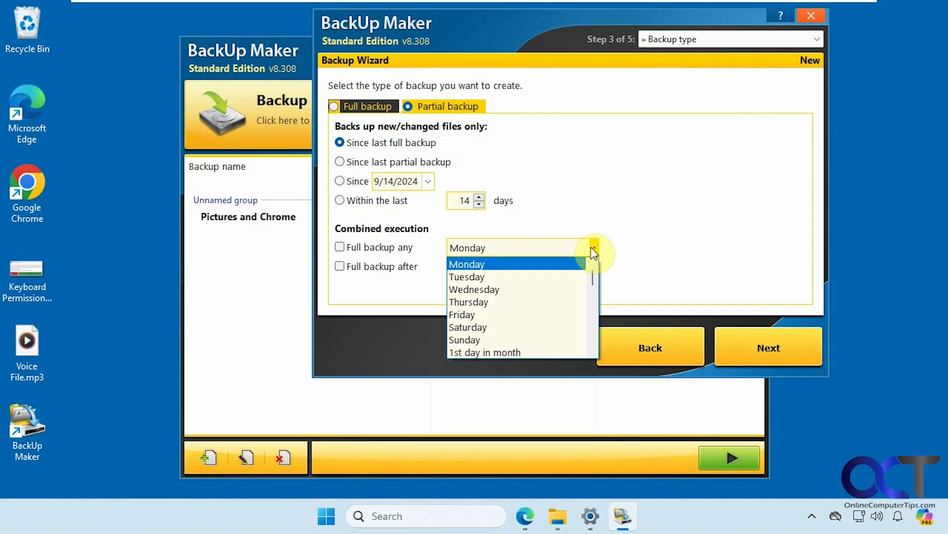
drag(593, 275, 597, 313)
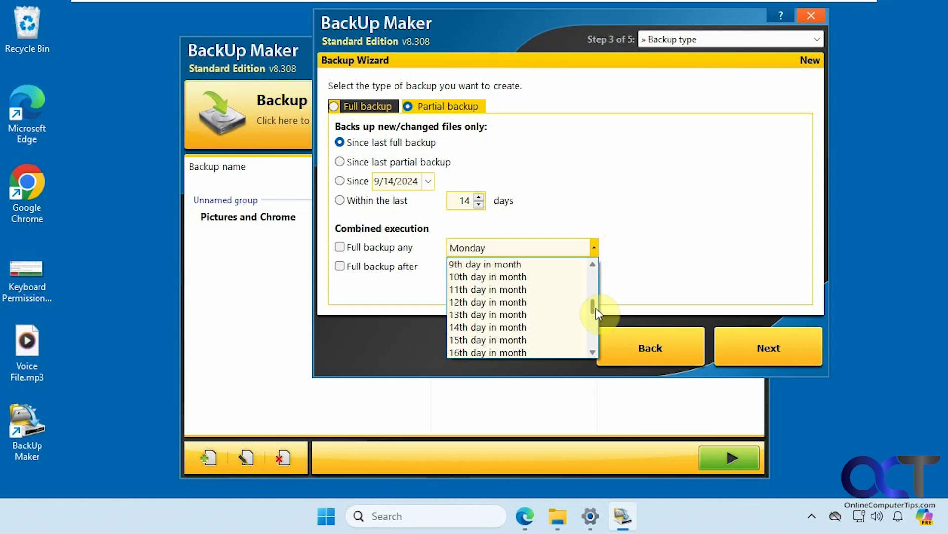
click(635, 256)
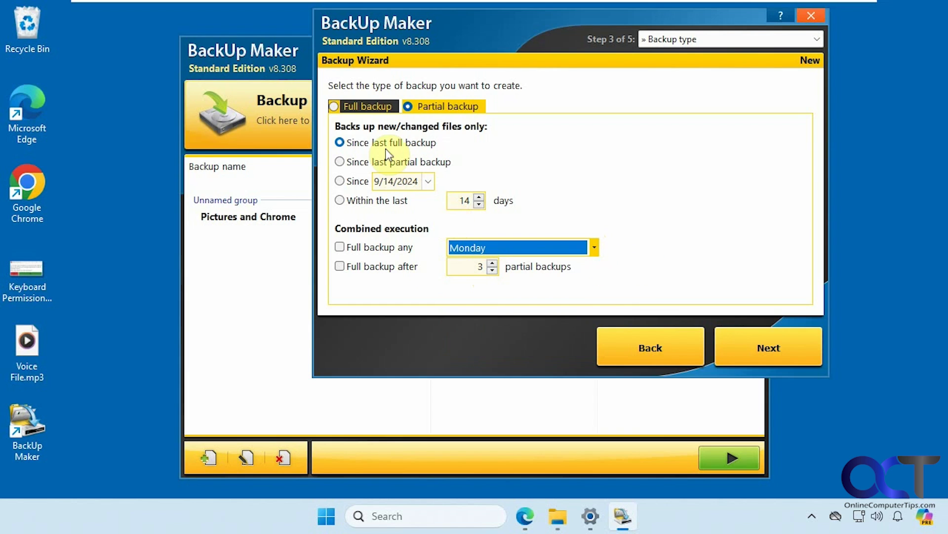
click(376, 114)
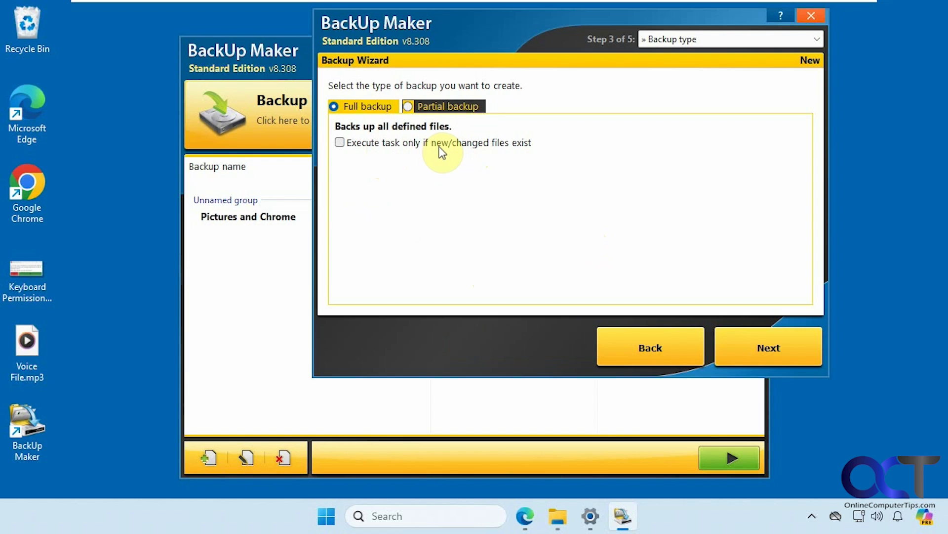
Step: Under Local, LAN & Cloud, set the target to Data (E:) > Backup, then go on to Backup name
click(741, 344)
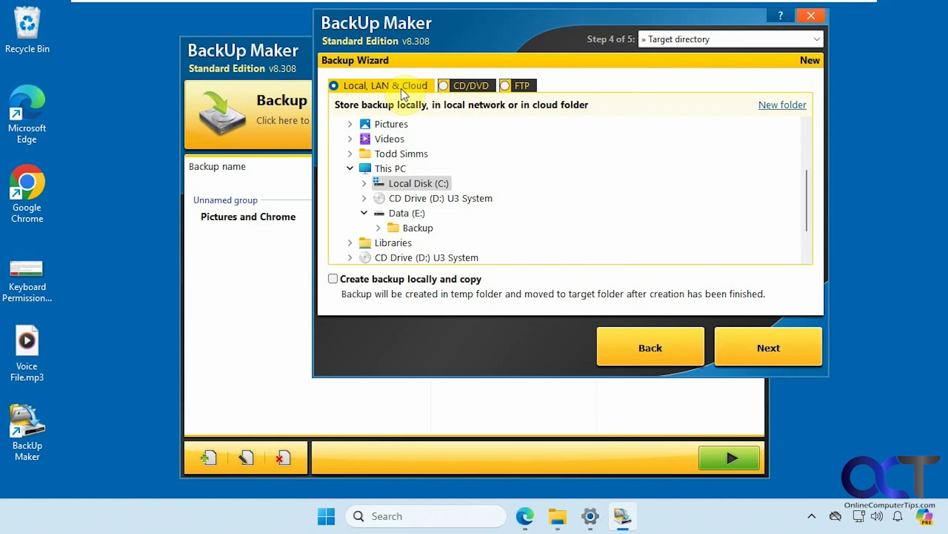
click(455, 85)
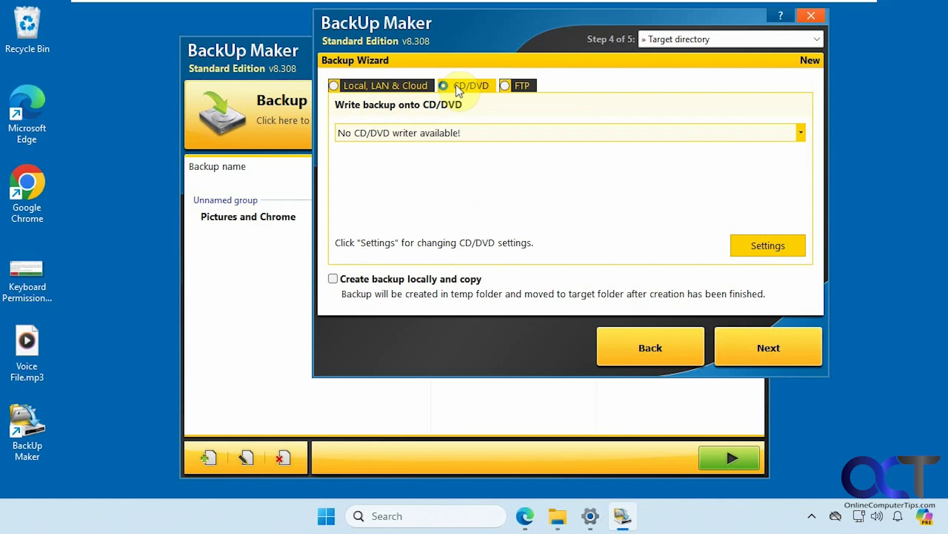
click(507, 86)
click(410, 85)
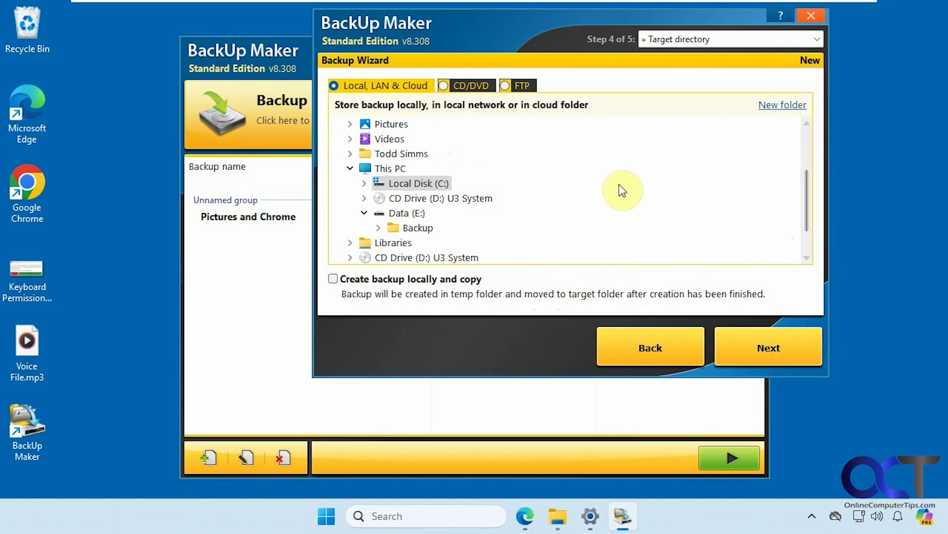
click(418, 227)
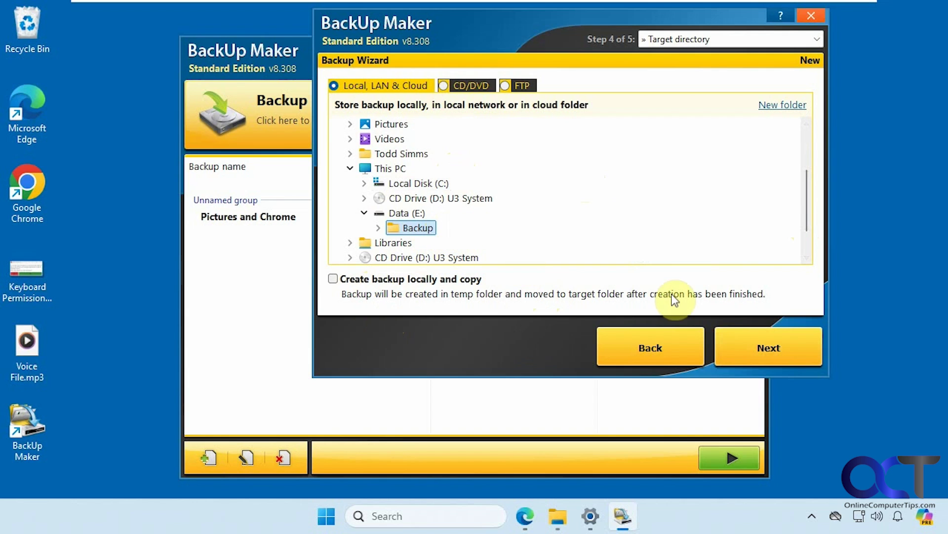
click(747, 340)
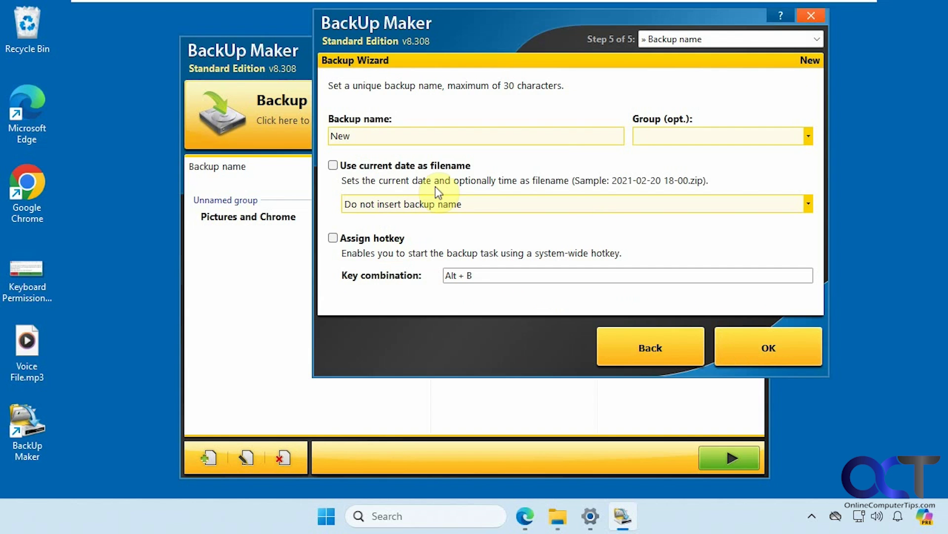
Step: Rename the task from New to 'Documents Backup' with no group and Do not insert backup name, and save
double_click(371, 132)
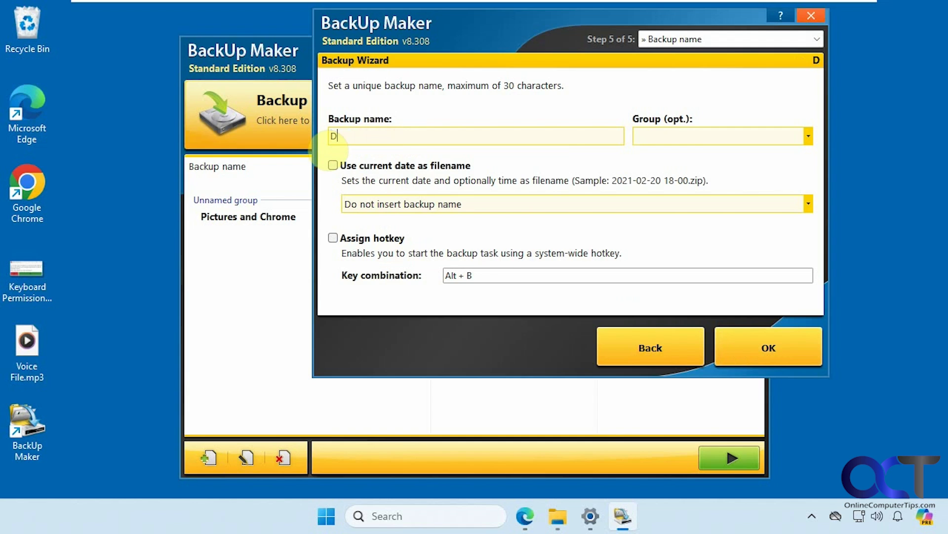
text(ocuments Backup)
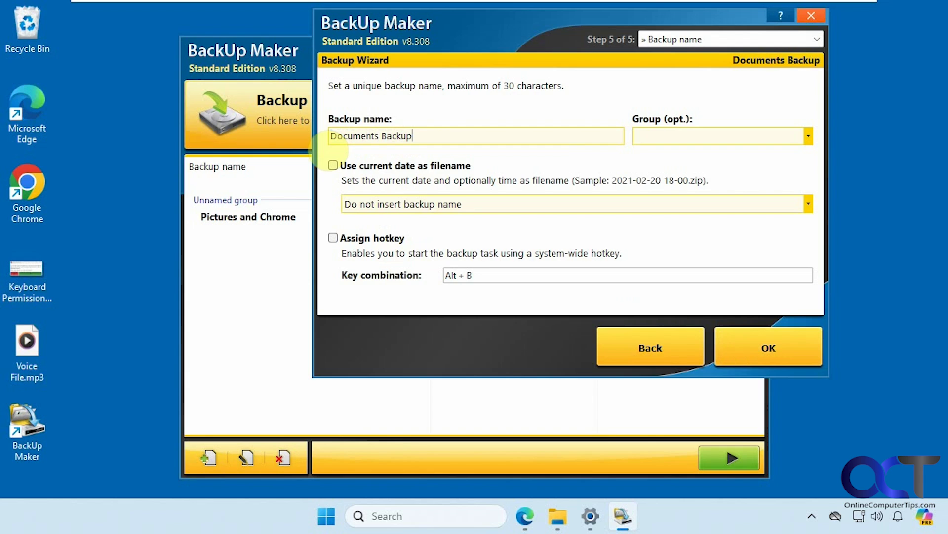
click(809, 136)
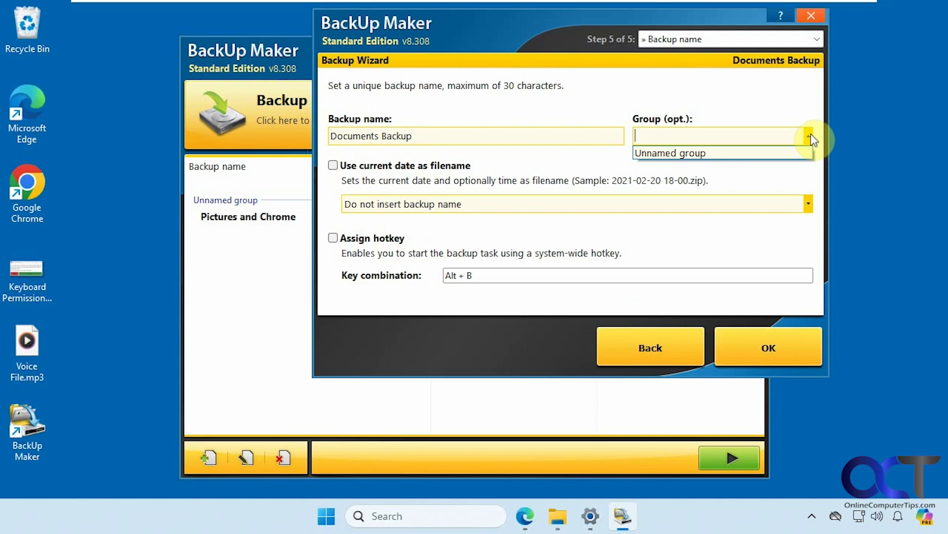
click(811, 138)
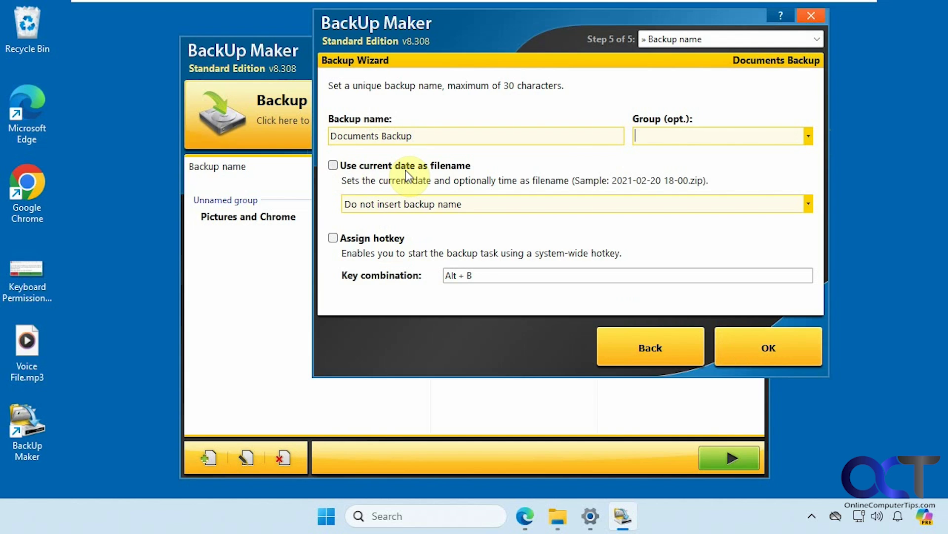
click(810, 205)
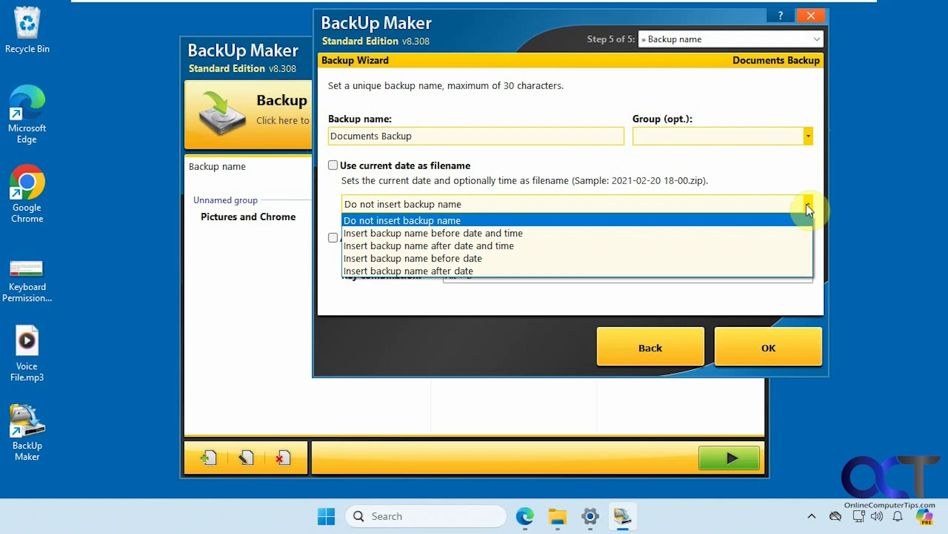
click(806, 203)
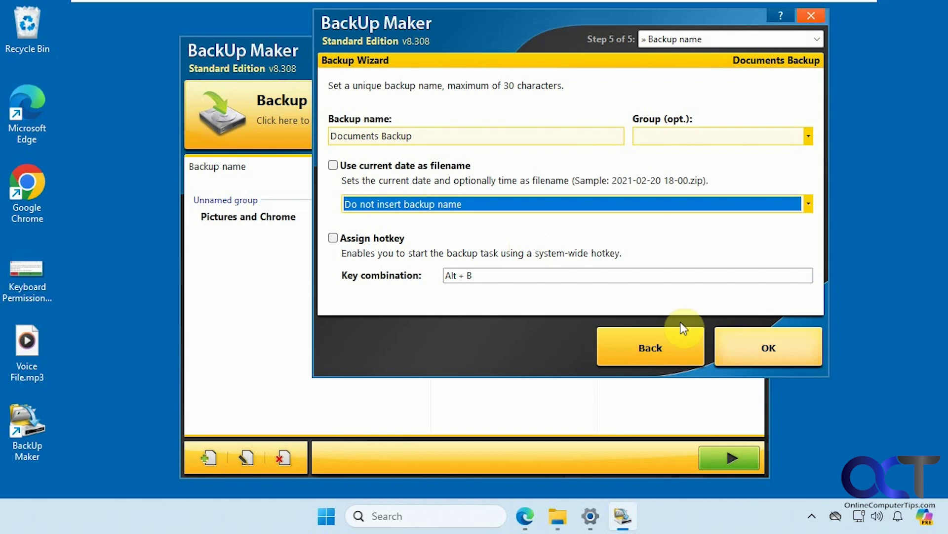
click(743, 341)
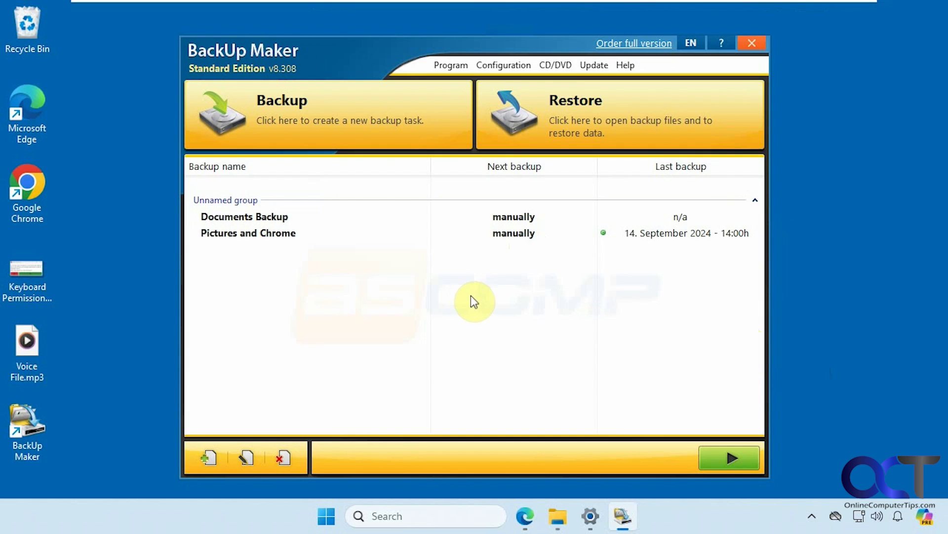
Step: Run the Documents Backup task, producing a 52.25 MB zip of 125 files/folders
click(269, 218)
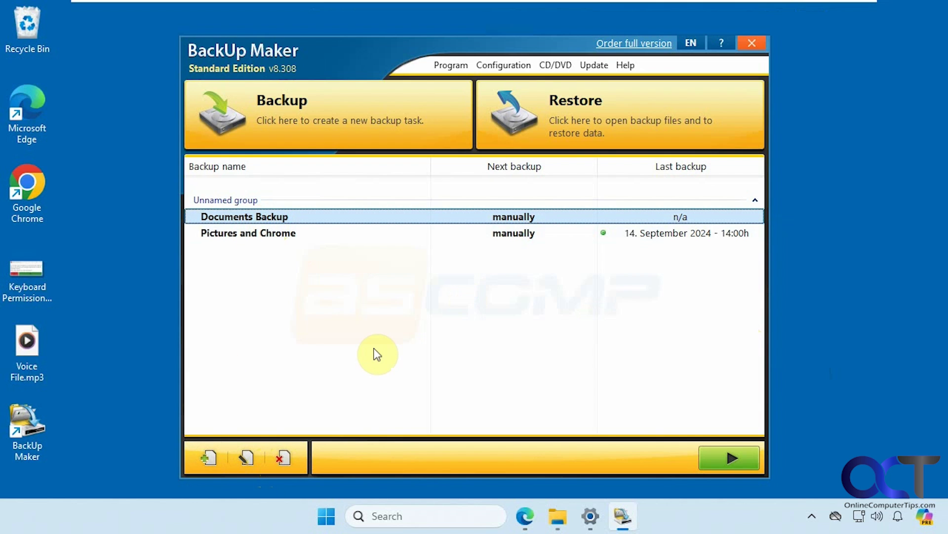
click(726, 458)
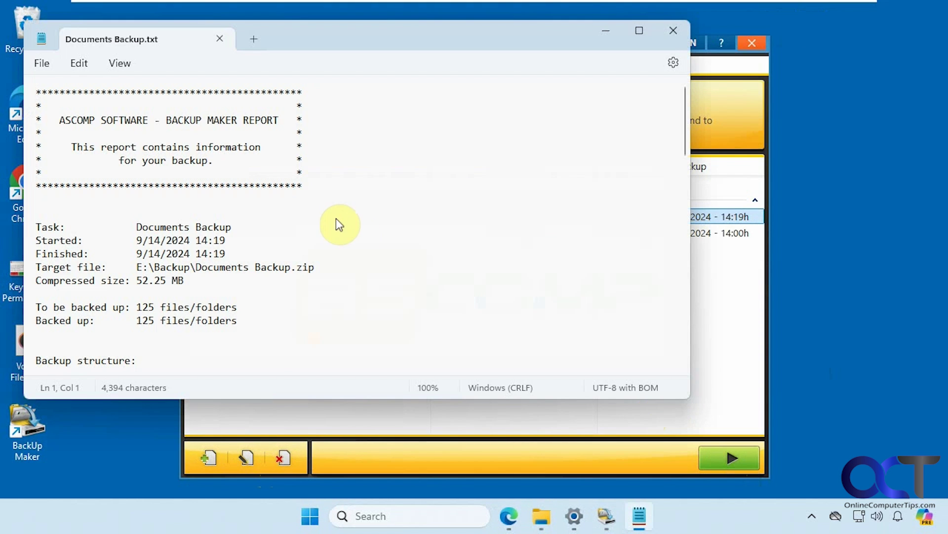
Step: Scroll through the Documents Backup.txt report in Notepad, then close it
scroll(346, 247, down, 3)
scroll(346, 247, down, 3)
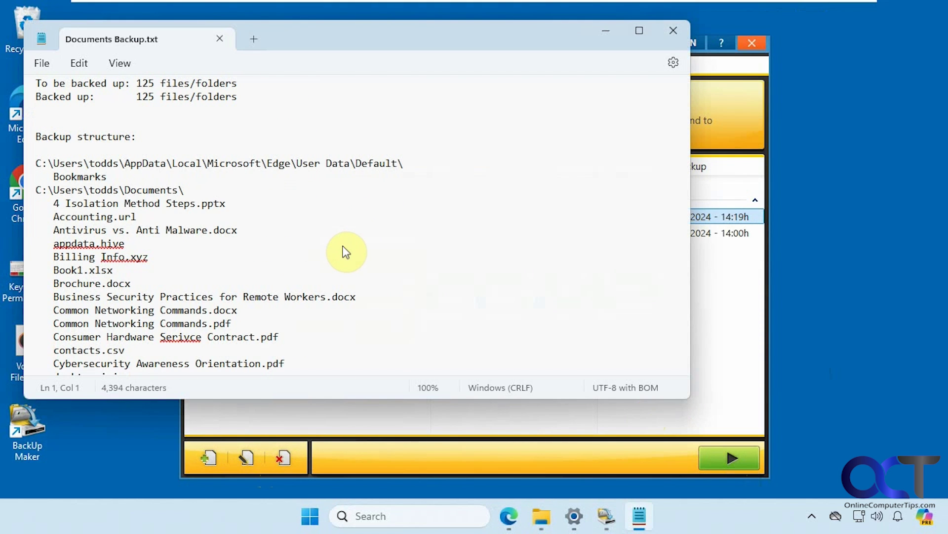
scroll(345, 248, down, 1)
scroll(339, 250, up, 1)
scroll(218, 268, down, 20)
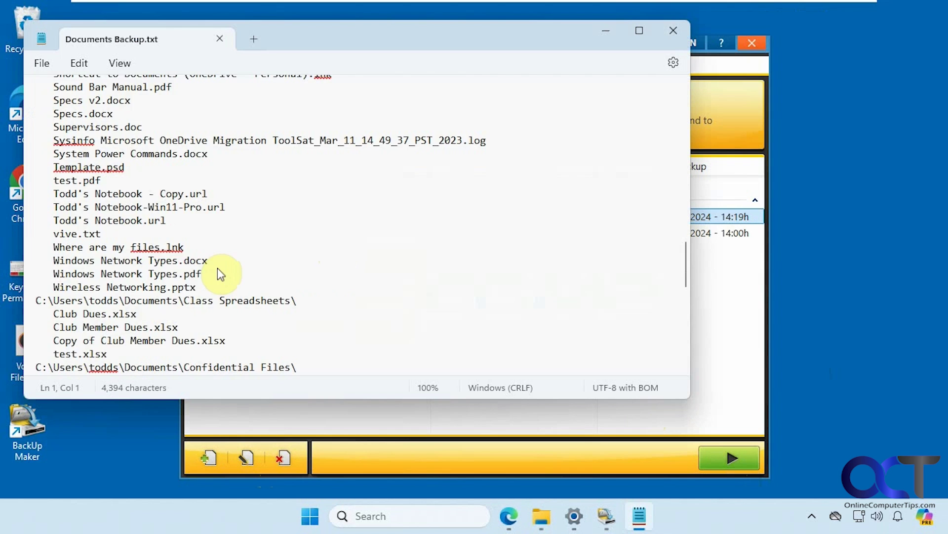
click(673, 30)
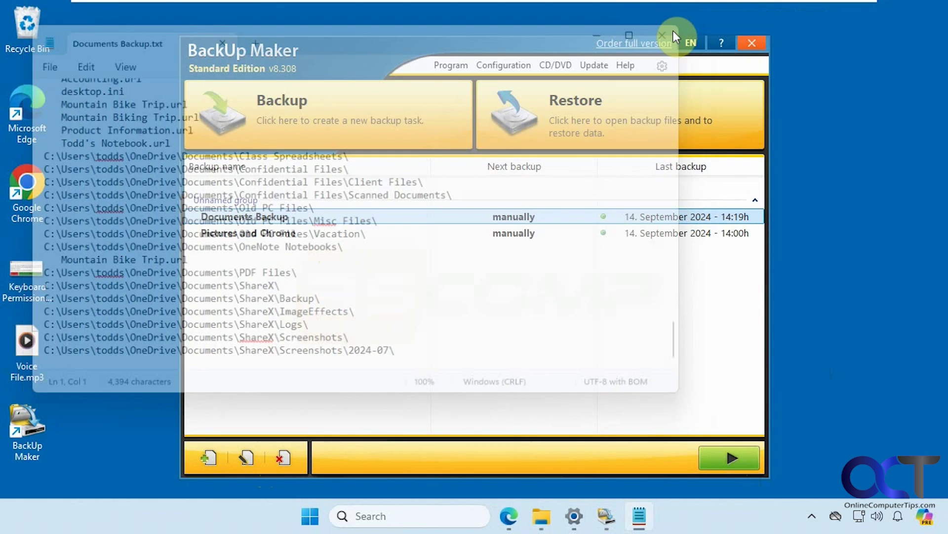
Step: Open Documents Backup.zip in E:\Backup and browse into Users and the user's home folder
click(557, 516)
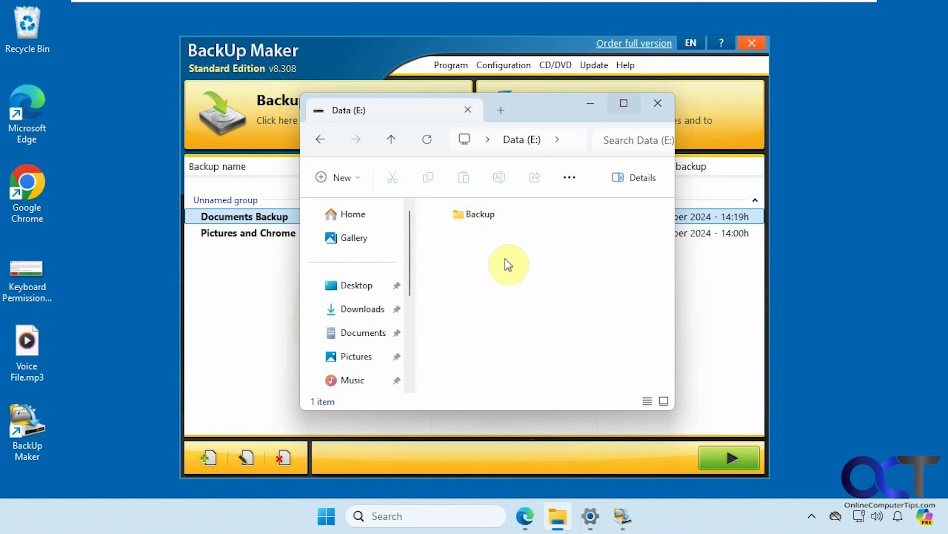
double_click(475, 214)
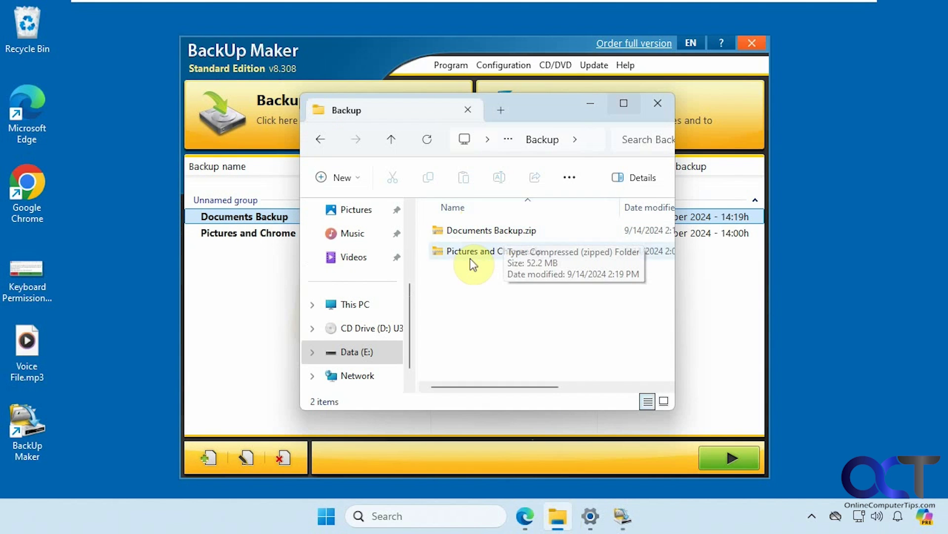
click(487, 234)
double_click(489, 240)
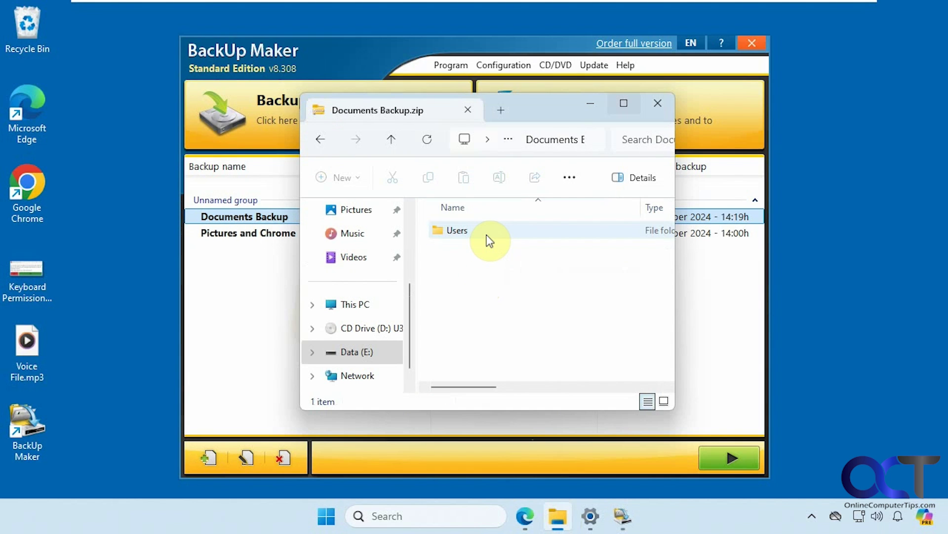
double_click(487, 238)
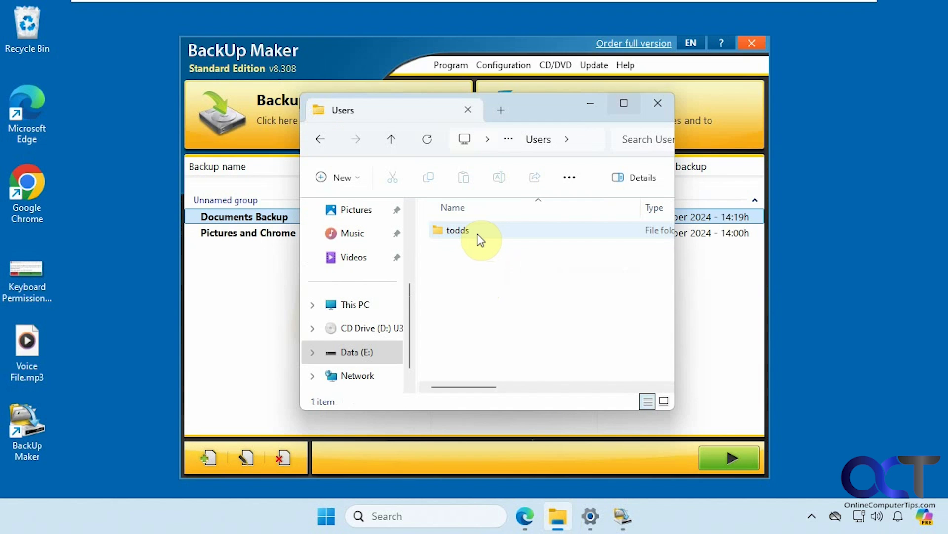
click(479, 235)
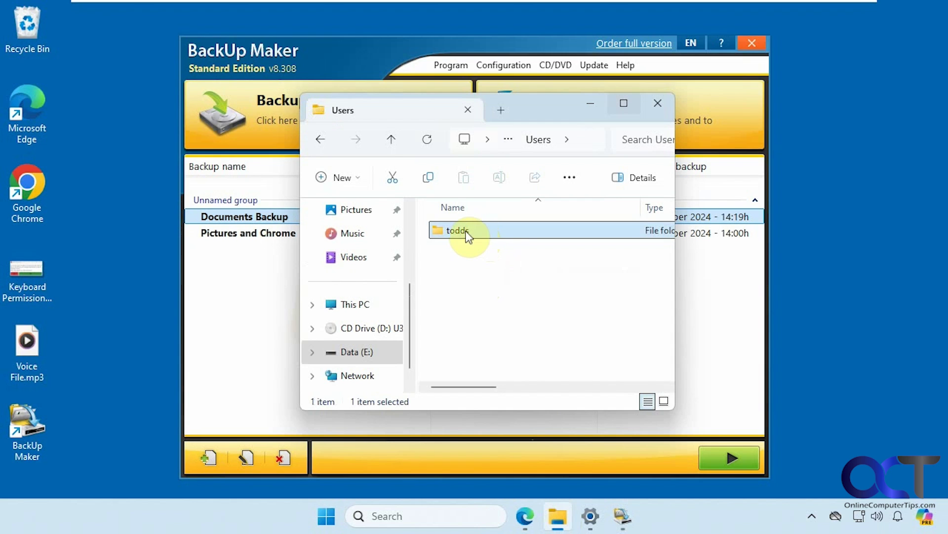
double_click(468, 232)
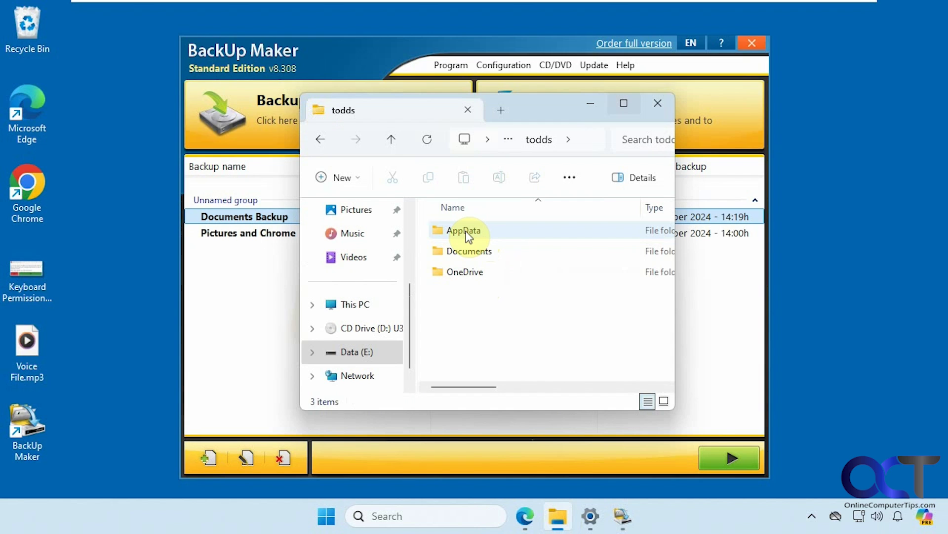
Step: Check the OneDrive Documents folder and the main Documents folder inside the archive
double_click(463, 274)
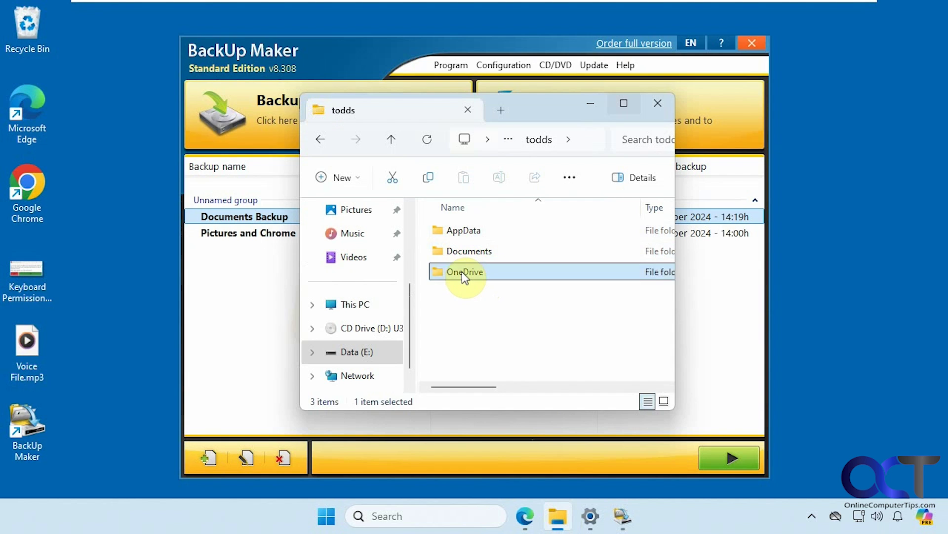
double_click(462, 234)
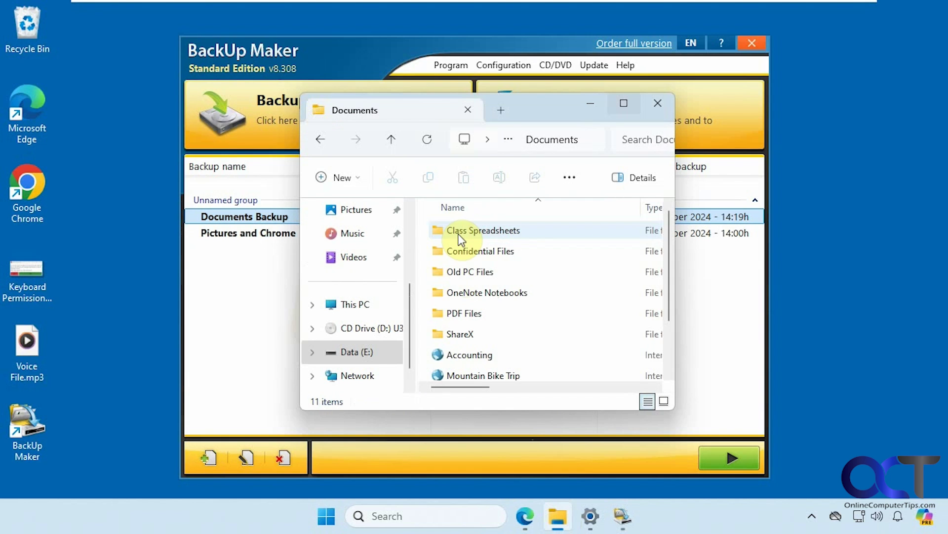
click(320, 138)
click(320, 139)
double_click(466, 252)
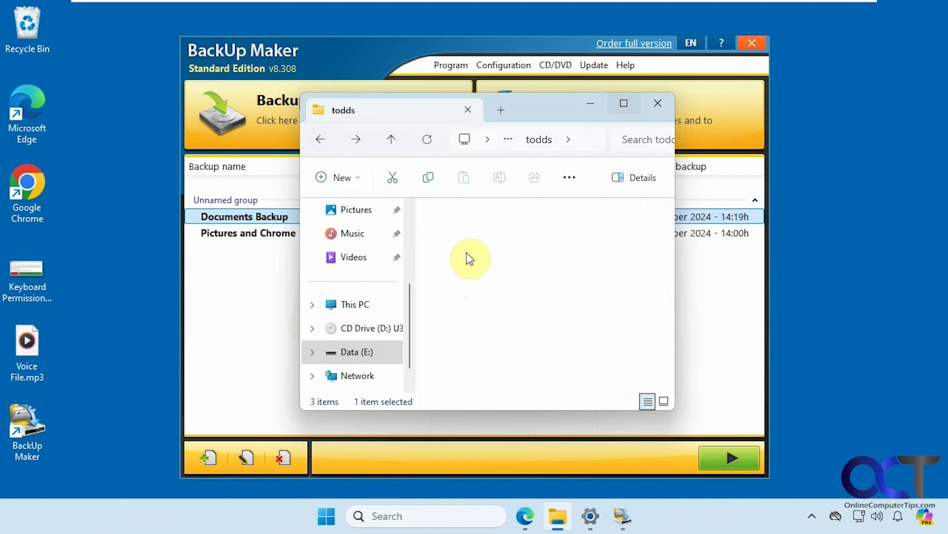
click(319, 140)
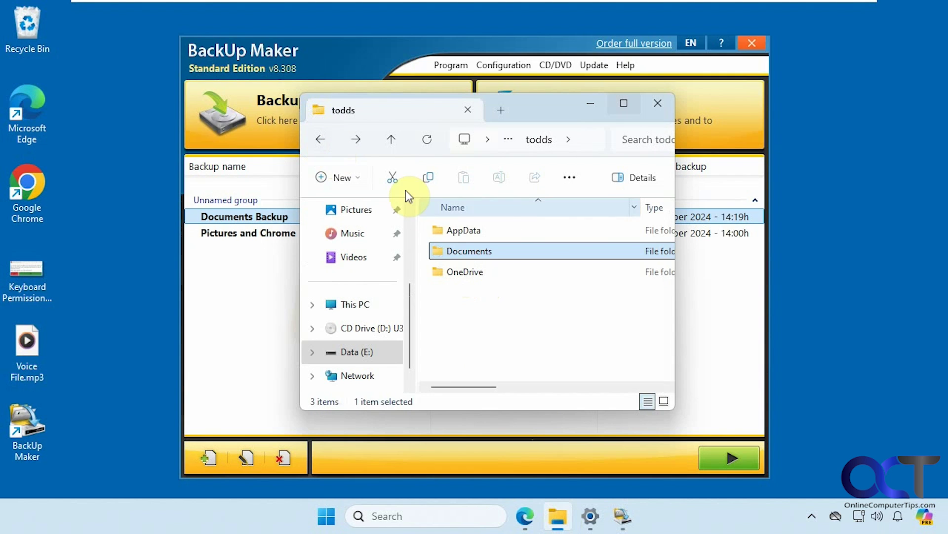
Step: Follow AppData\Local\Microsoft\Edge\User Data\Default to the Bookmarks file, then close Explorer
double_click(462, 228)
double_click(462, 231)
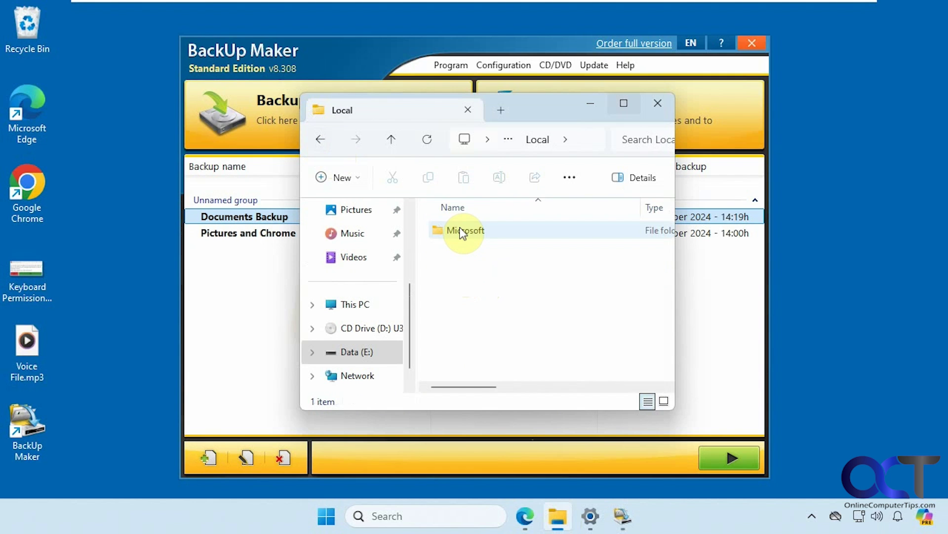
double_click(461, 231)
double_click(462, 230)
double_click(462, 230)
double_click(461, 231)
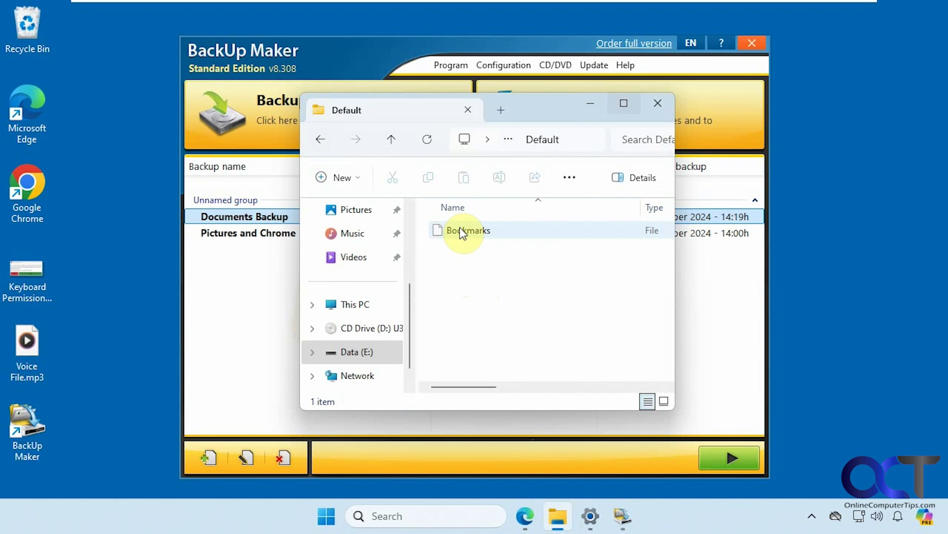
click(664, 108)
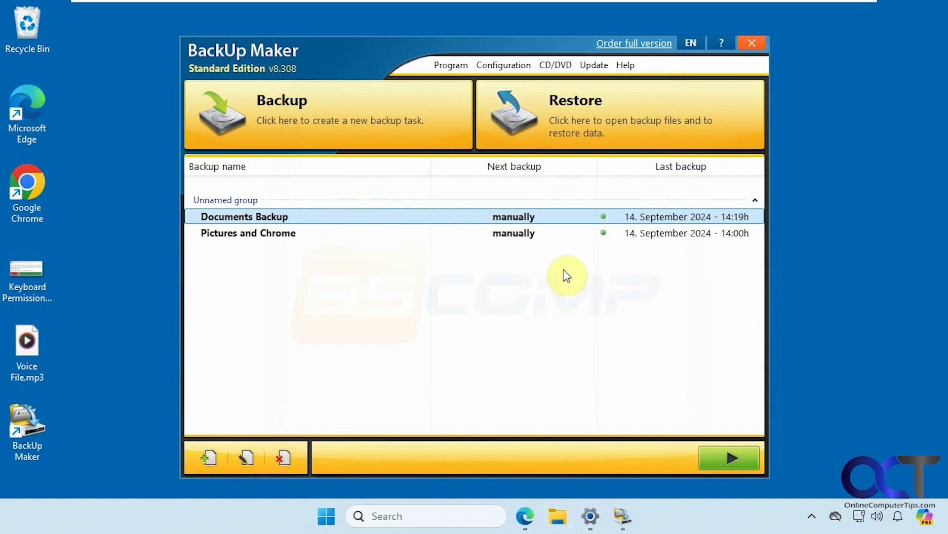
Step: Begin a restore from Documents Backup.zip and expand Users > user > Documents to list its files
click(577, 125)
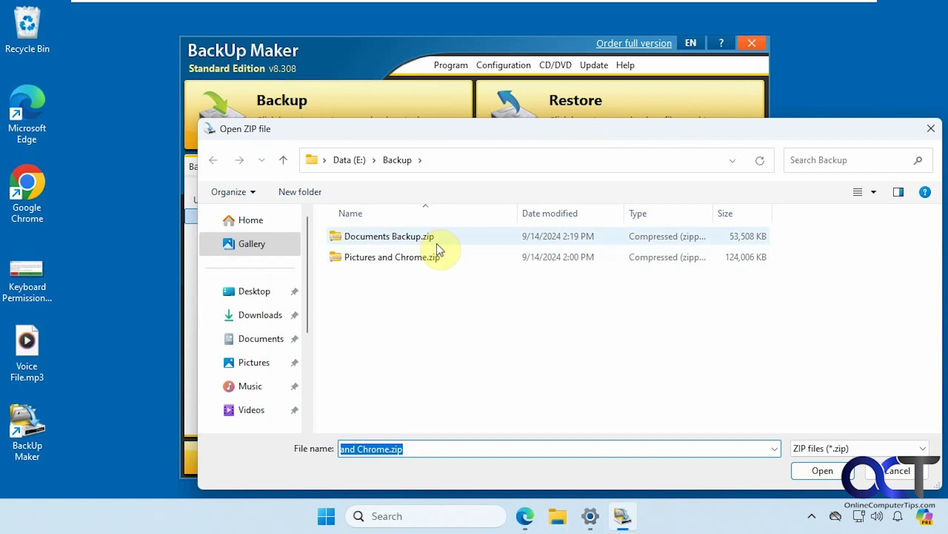
double_click(400, 241)
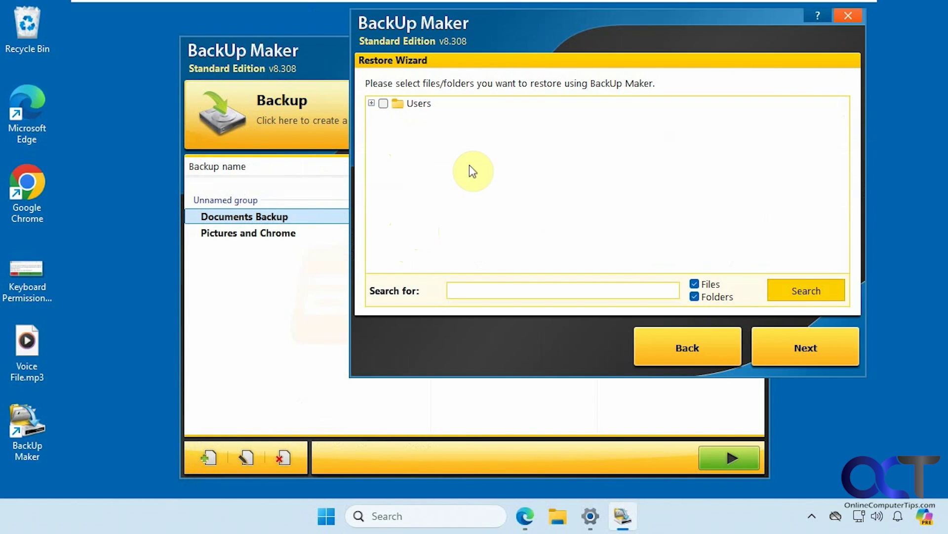
click(371, 103)
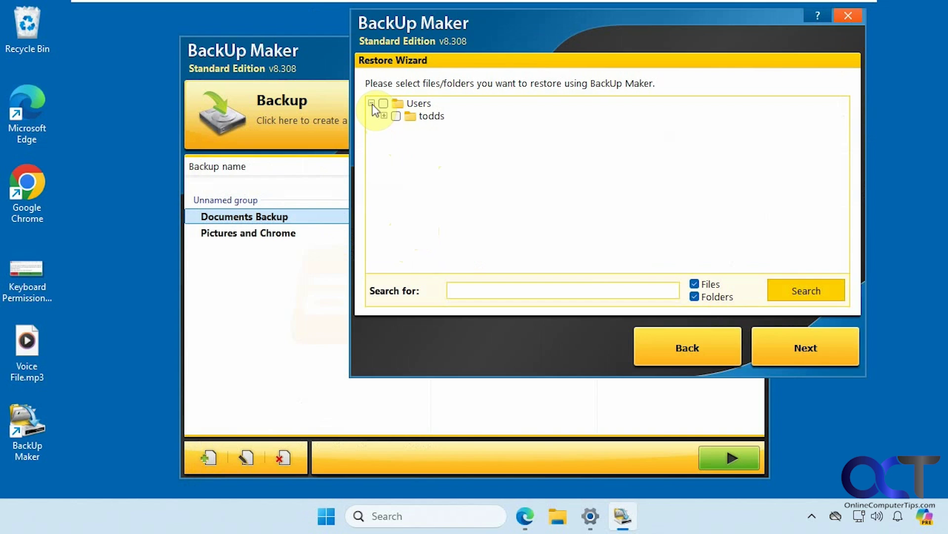
click(384, 116)
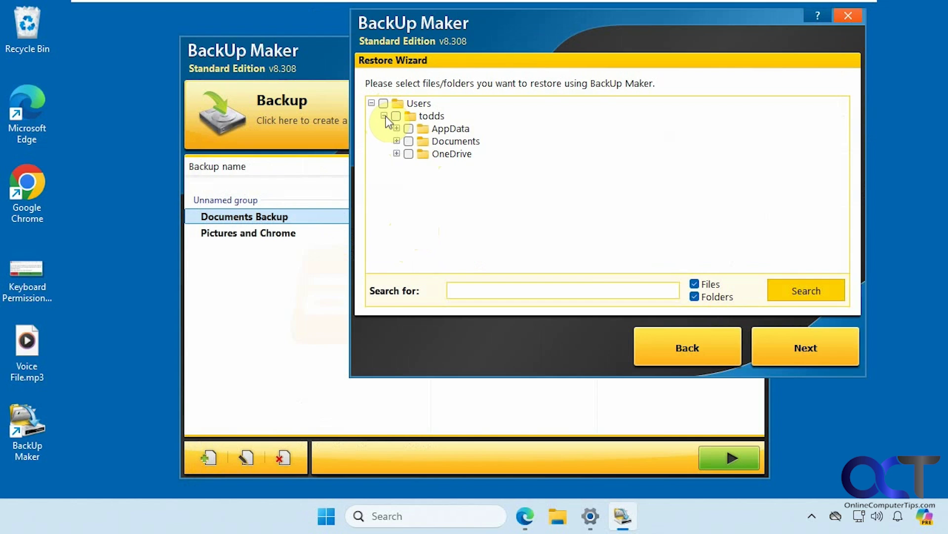
click(396, 142)
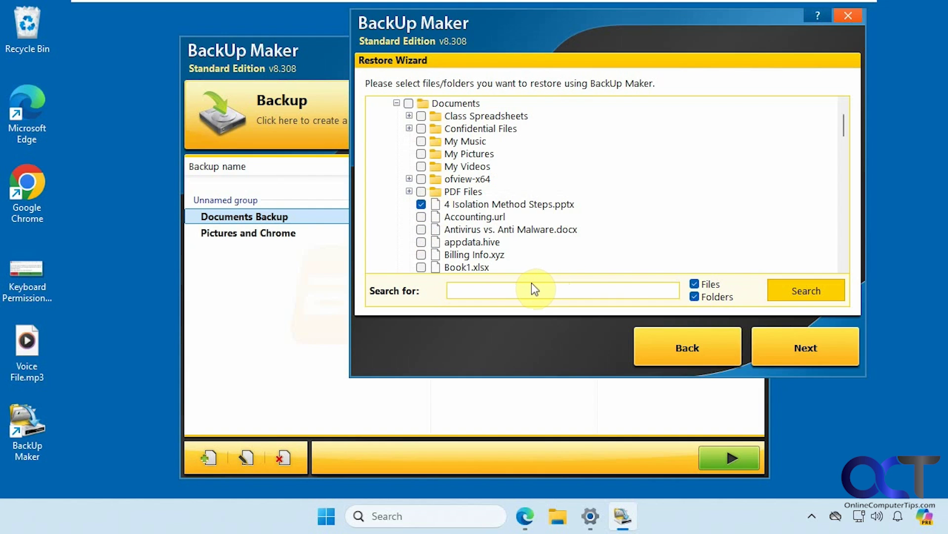
Step: Restore 4 Isolation Method Steps.pptx to the Desktop via 'Restore to selected folder'
click(797, 335)
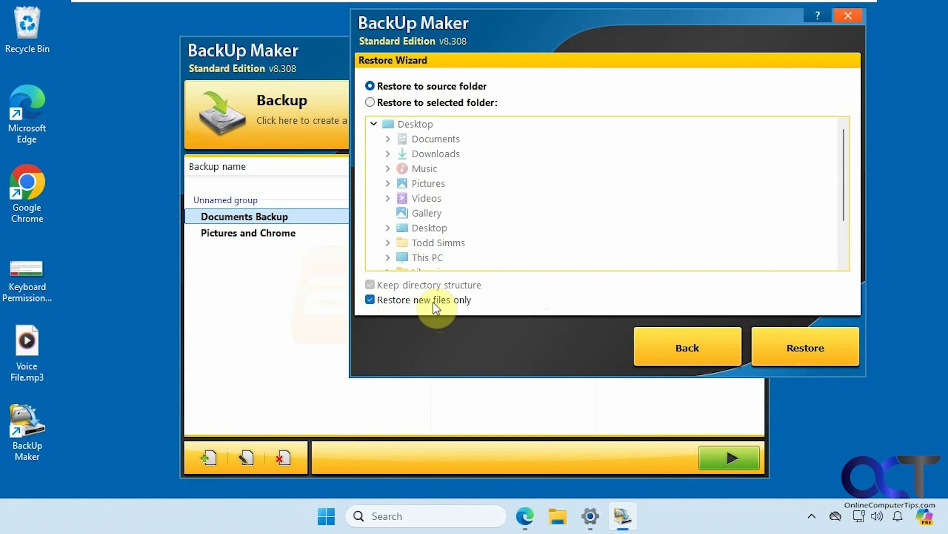
click(384, 103)
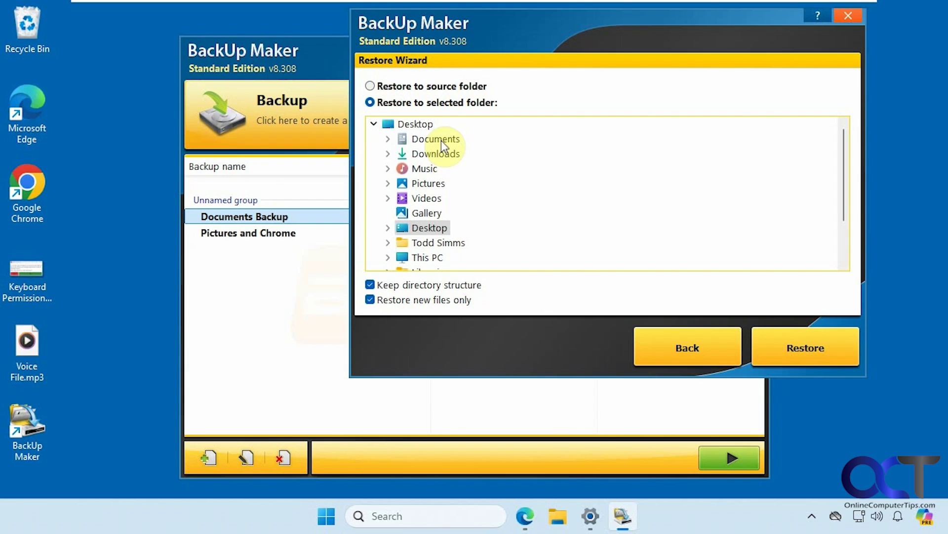
click(420, 125)
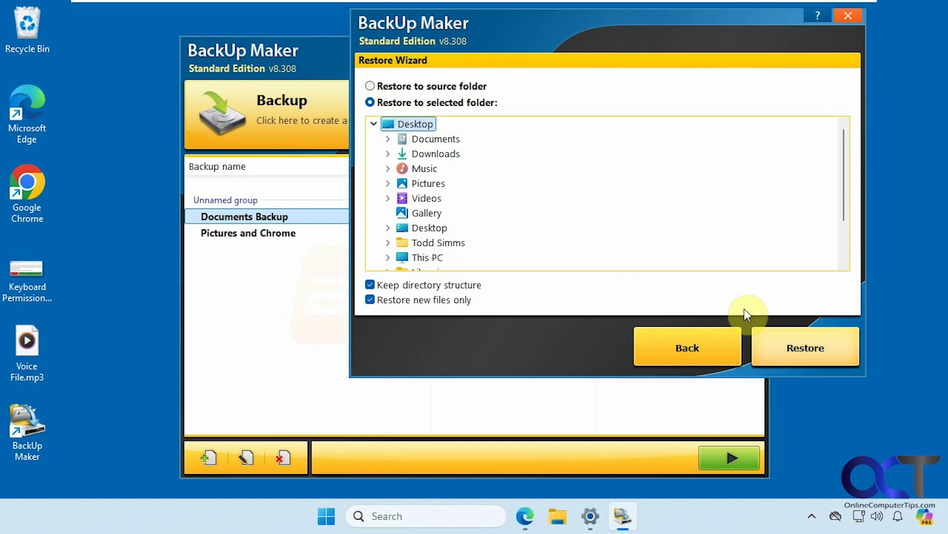
click(786, 348)
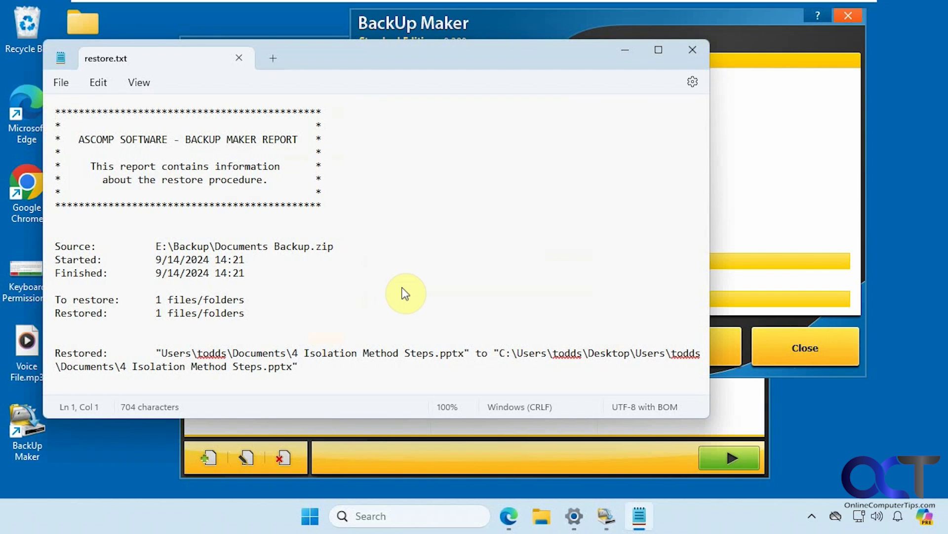
Step: Close restore.txt, find the restored .pptx in the Desktop Users folder's Documents, then close Explorer and the wizard
click(684, 53)
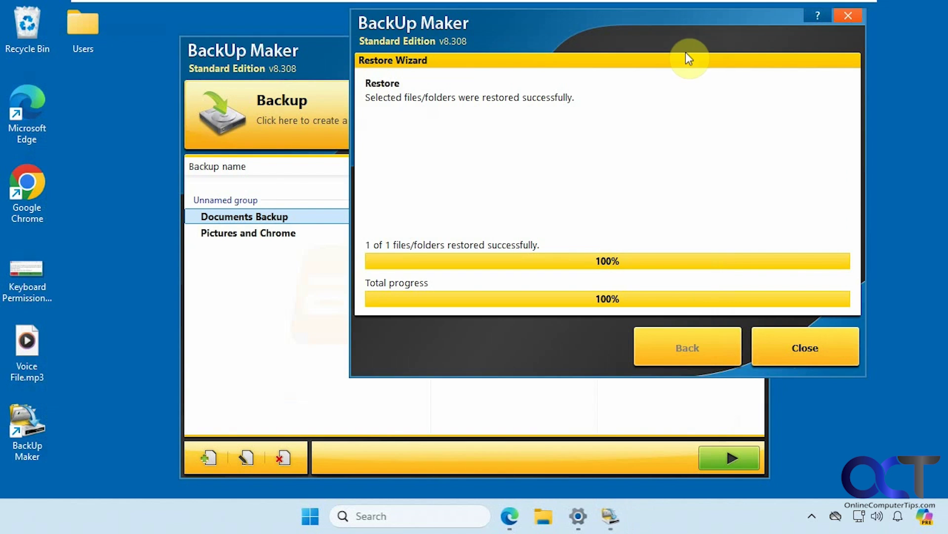
double_click(84, 43)
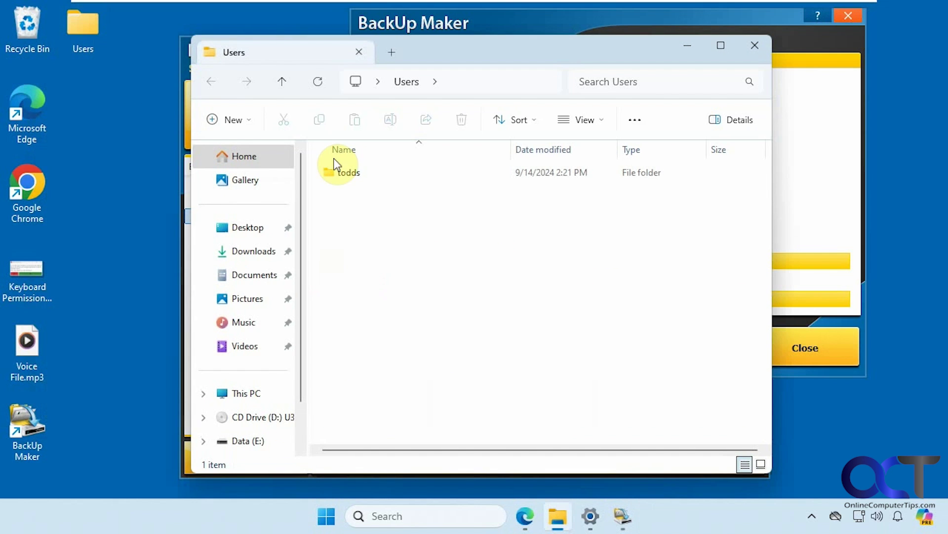
click(345, 173)
double_click(345, 174)
double_click(345, 174)
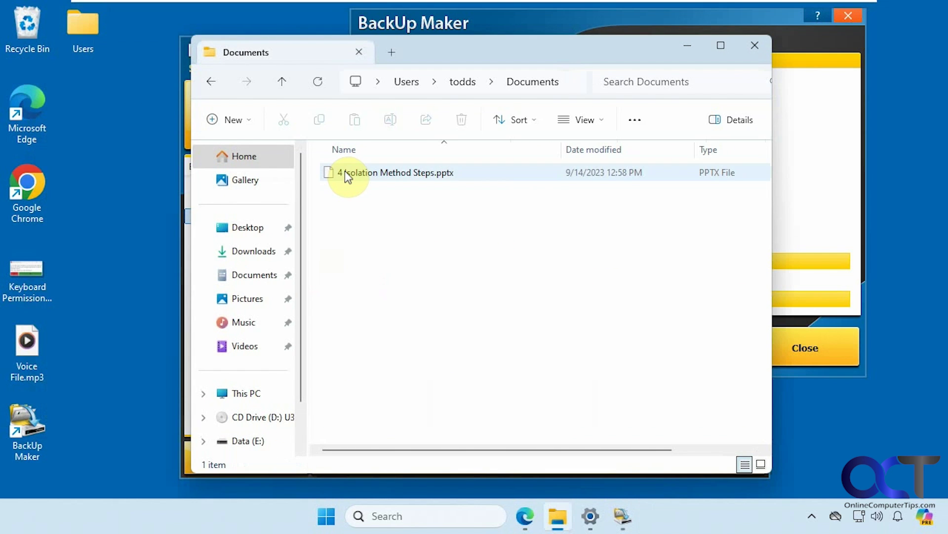
click(747, 46)
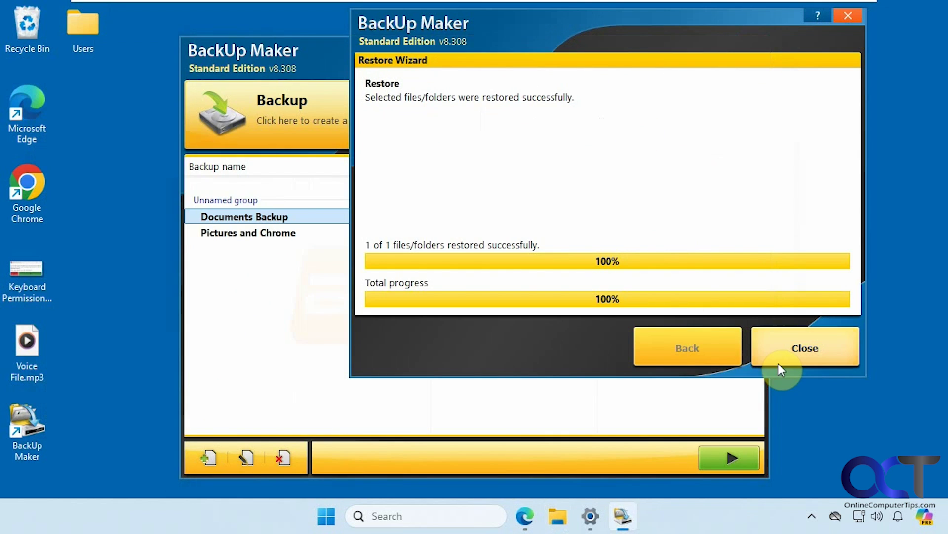
click(787, 356)
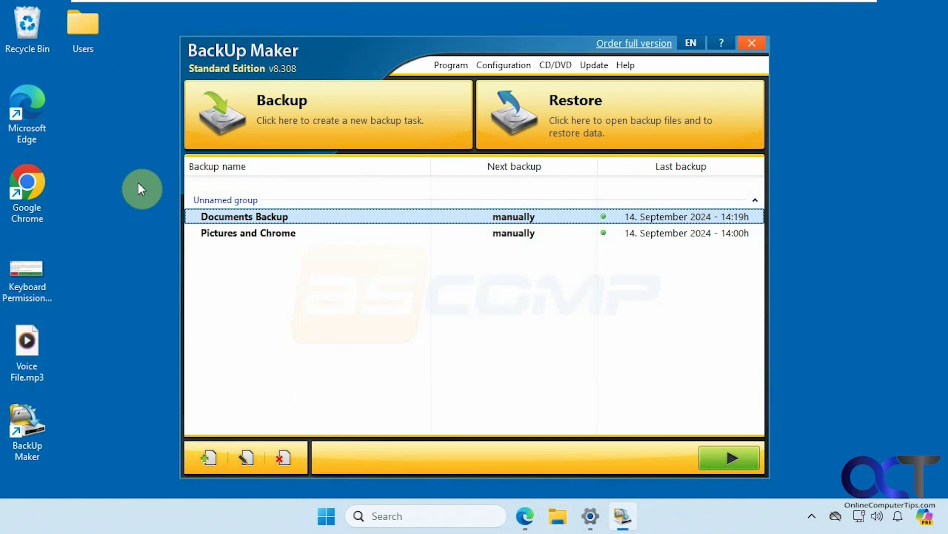
Step: Open Configuration > Settings, showing the Program tab with priority Medium and autostart enabled
click(504, 65)
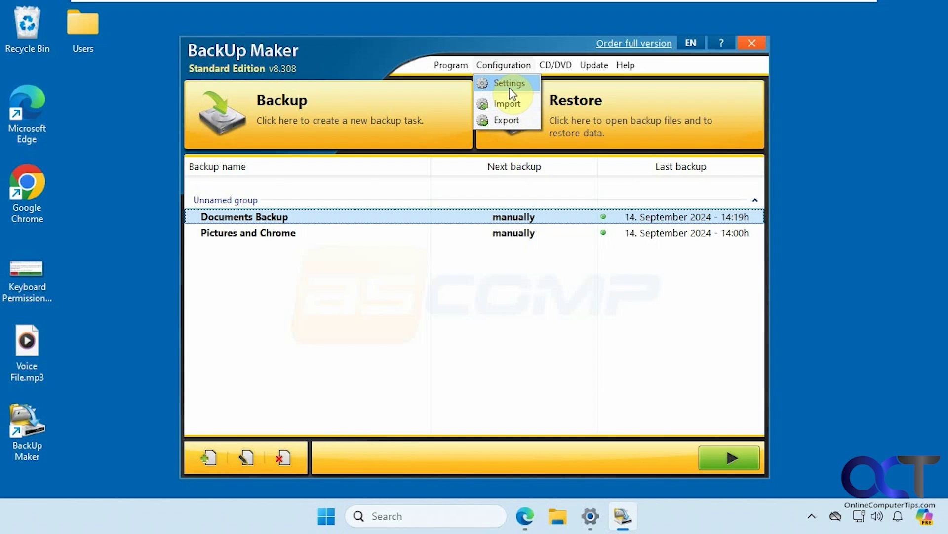
click(509, 84)
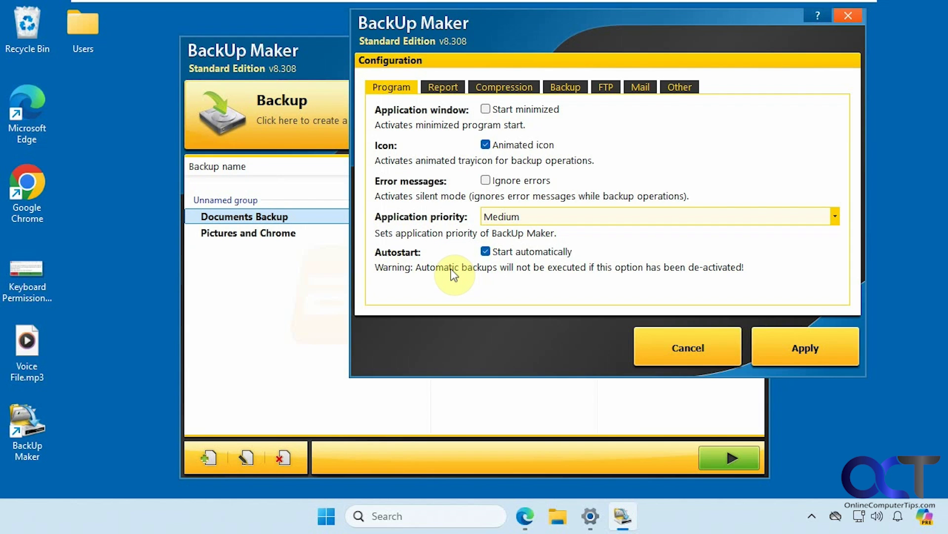
Step: On the Report tab, keep reports on Show always and maximum saved reports unlimited
click(444, 86)
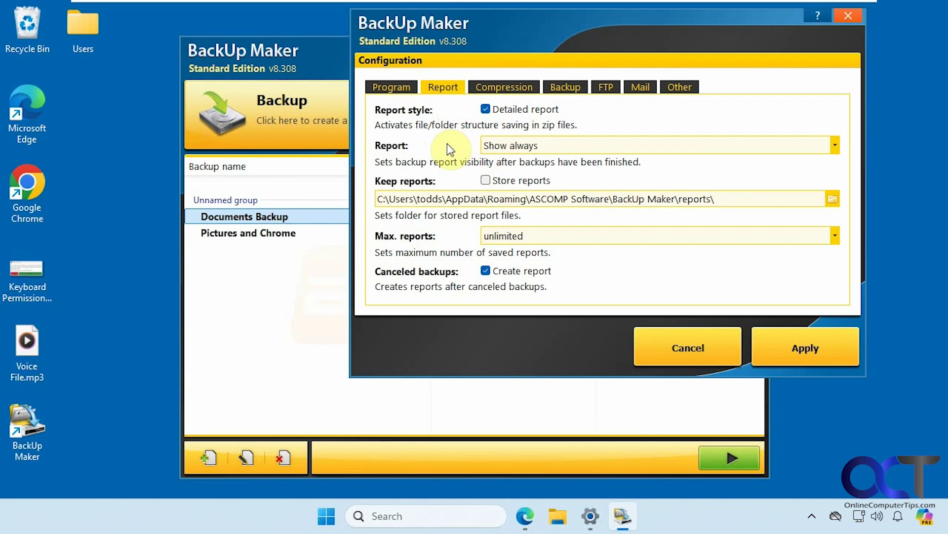
click(514, 151)
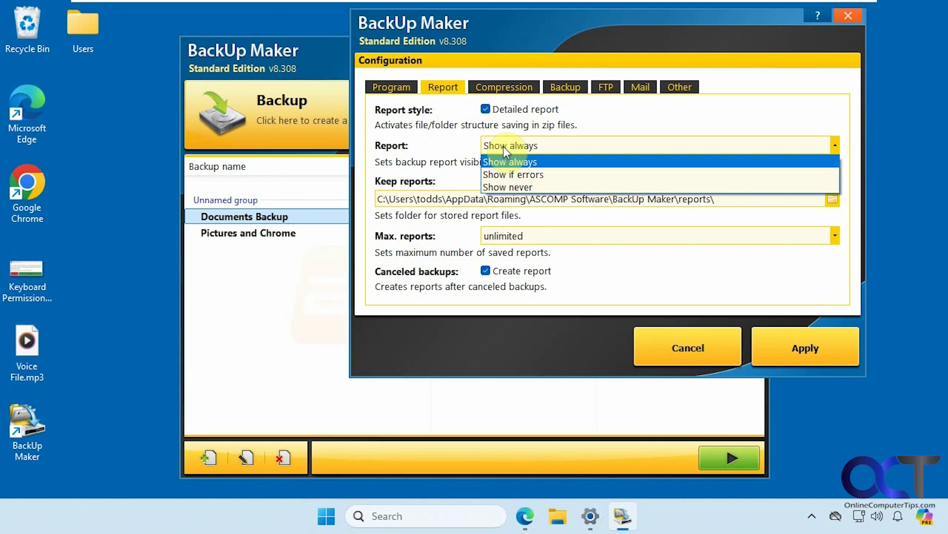
click(455, 148)
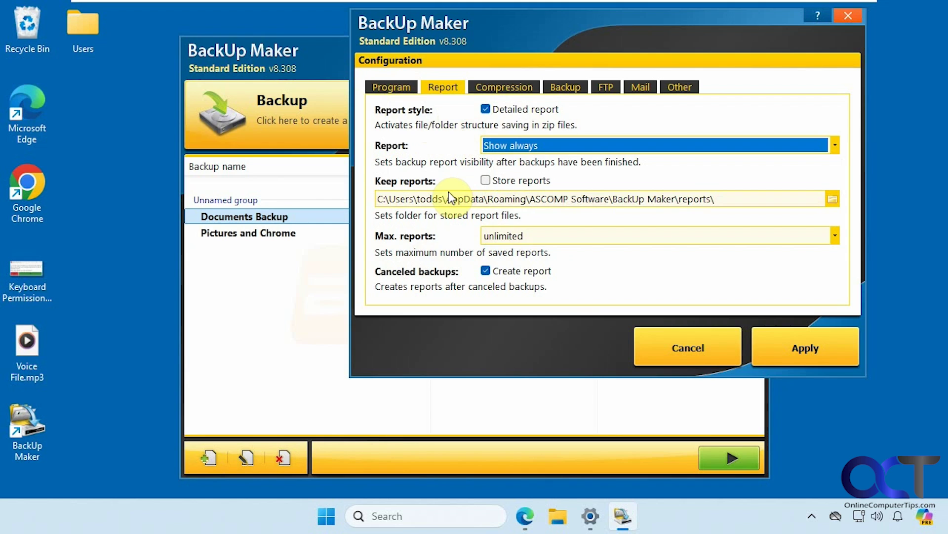
click(502, 236)
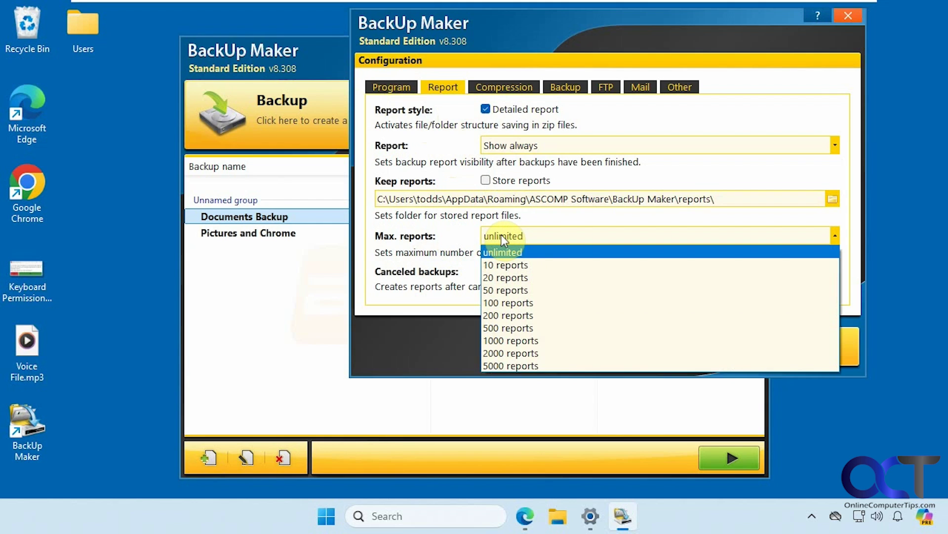
click(457, 235)
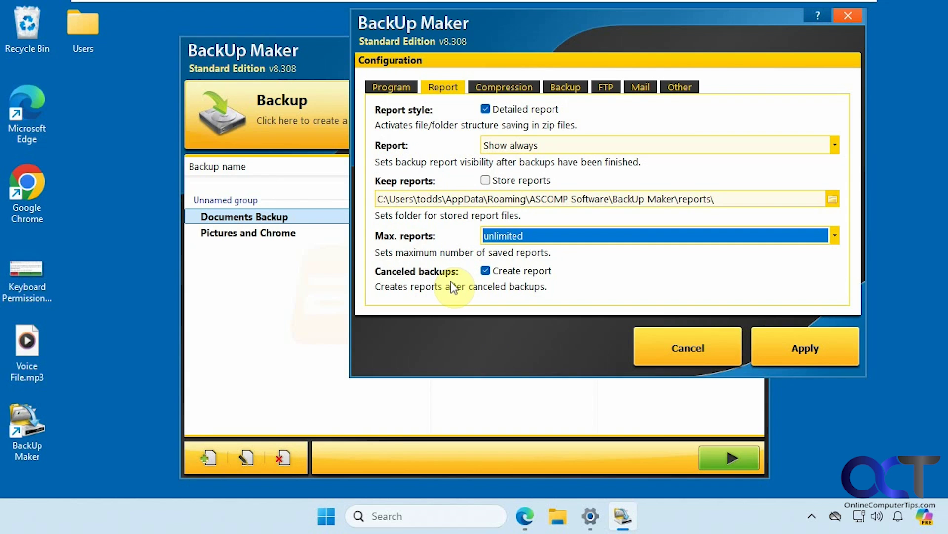
Step: Leave the Compression tab's zip rate at Medium, then view the Backup tab's options
click(506, 89)
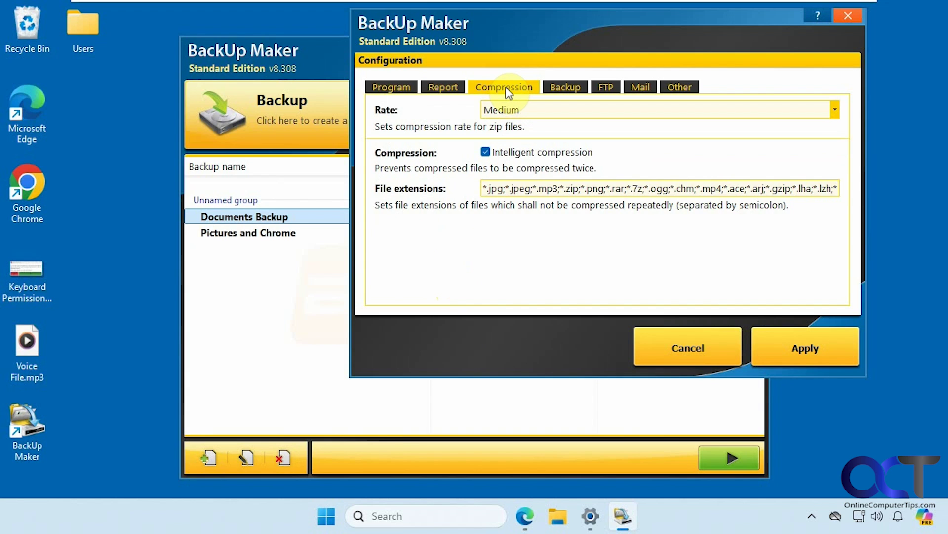
click(513, 109)
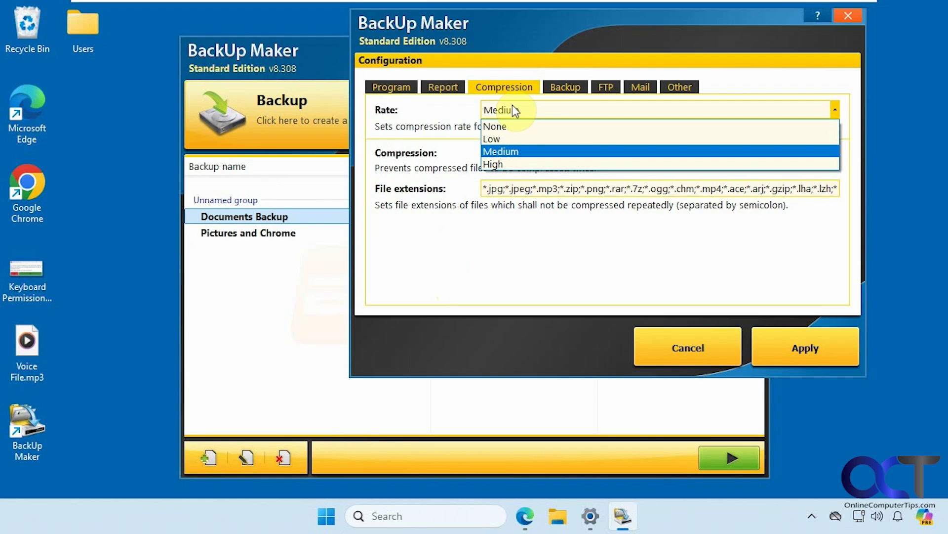
click(463, 113)
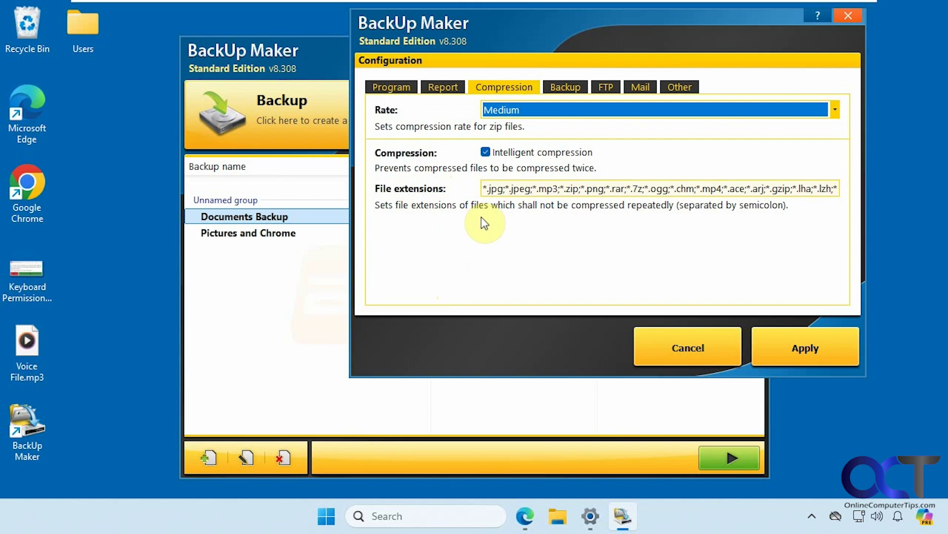
click(559, 87)
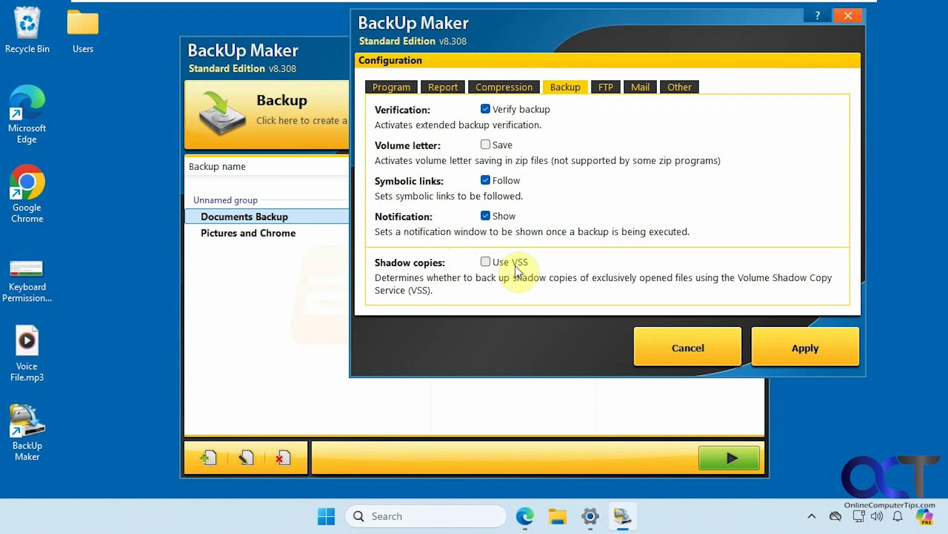
Step: Look through the FTP, Mail and Other tabs, then cancel the Configuration dialog unchanged
click(606, 90)
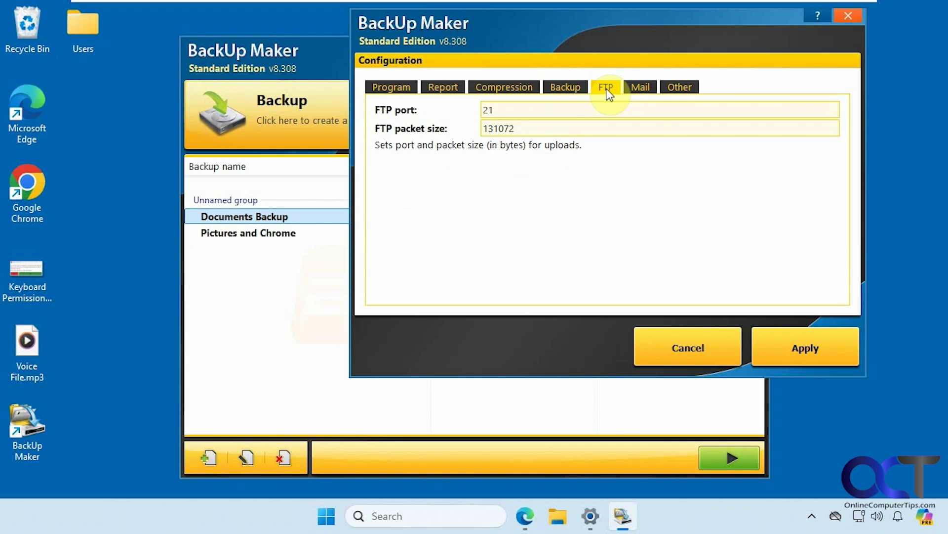
click(641, 87)
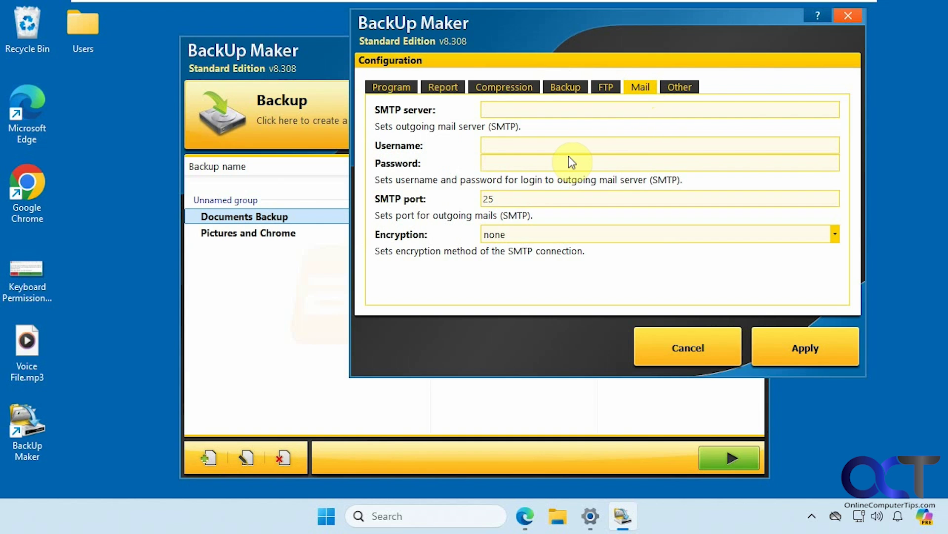
click(679, 89)
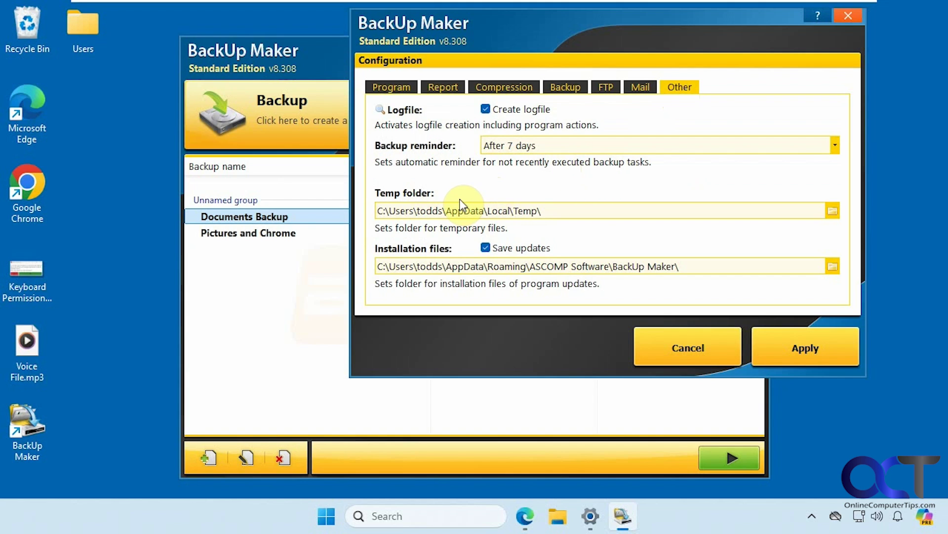
click(680, 349)
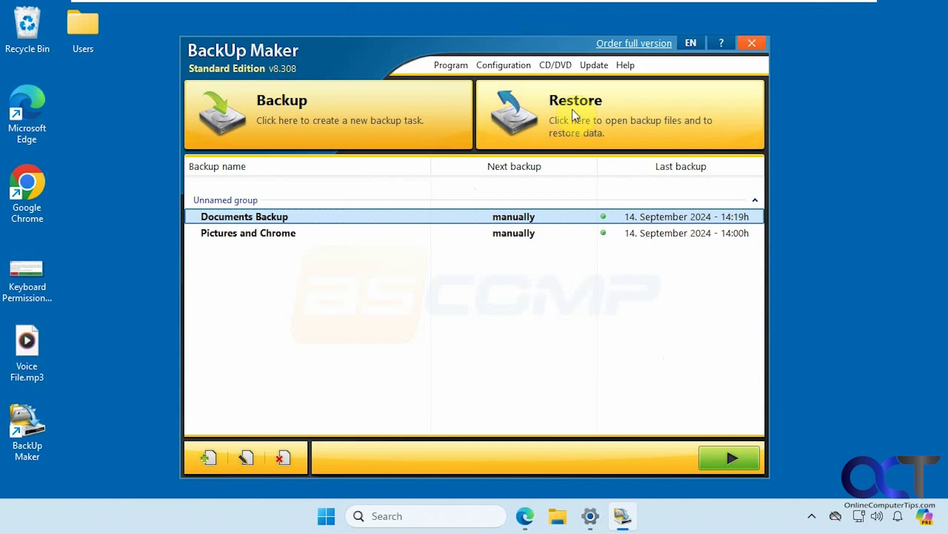
Step: Browse the CD/DVD, Update and Help menus
click(556, 66)
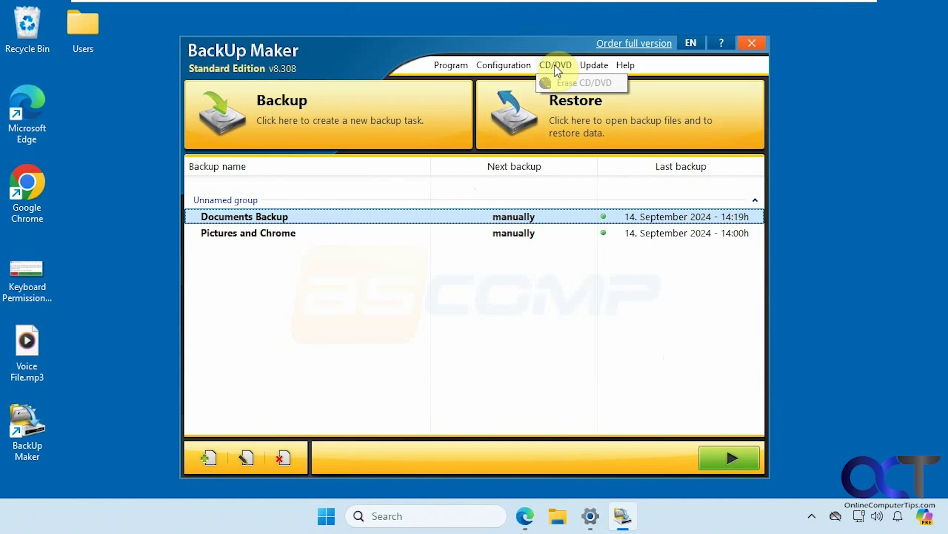
mouse_move(577, 68)
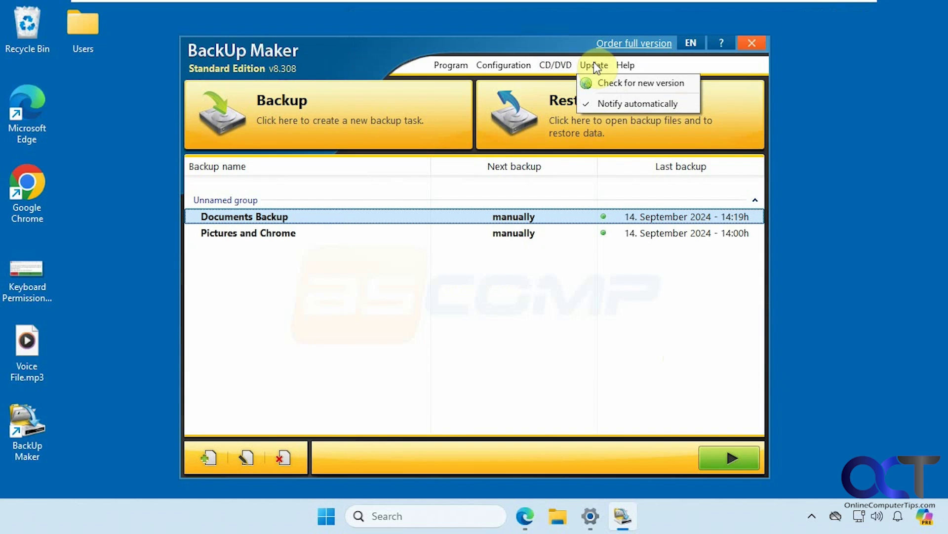
mouse_move(625, 65)
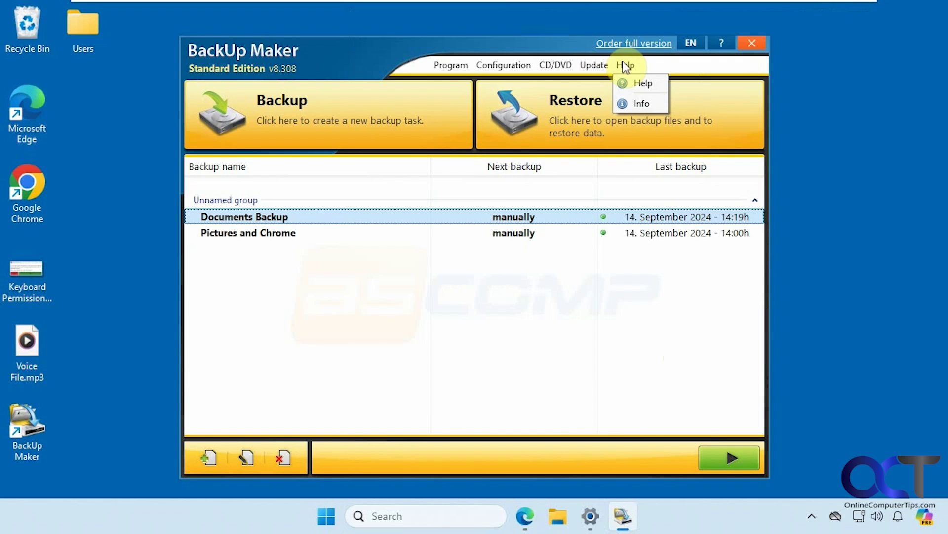
Step: Create a Documents Backup desktop shortcut and show its information (52.25 MB, 125 files)
right_click(473, 218)
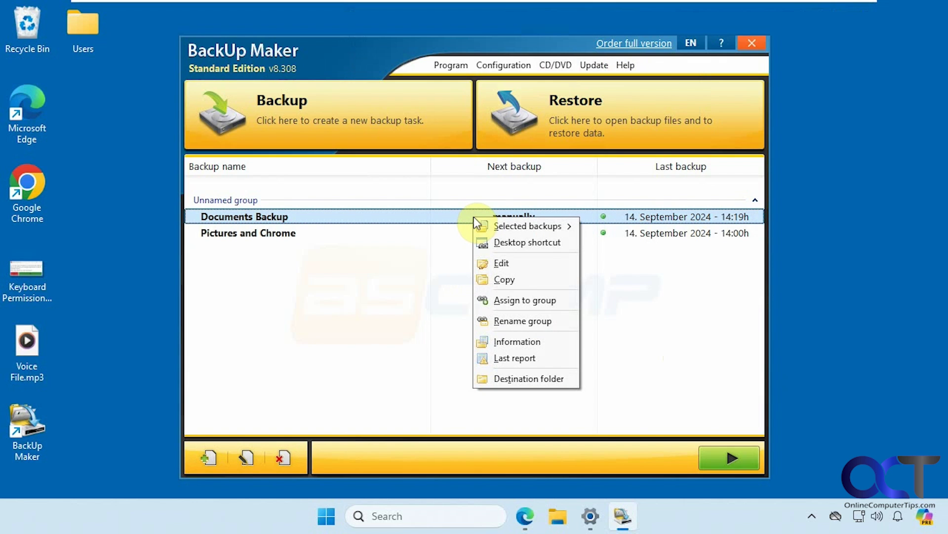
mouse_move(521, 223)
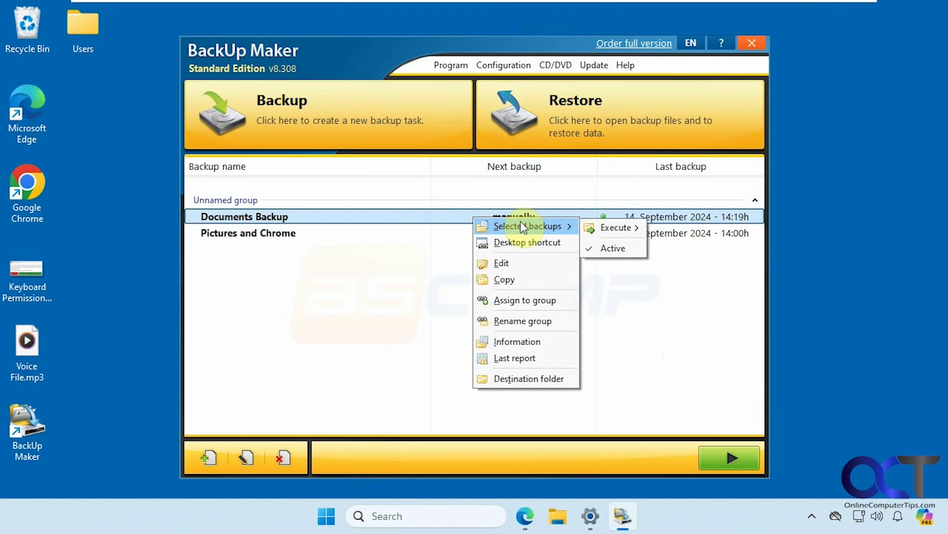
click(524, 246)
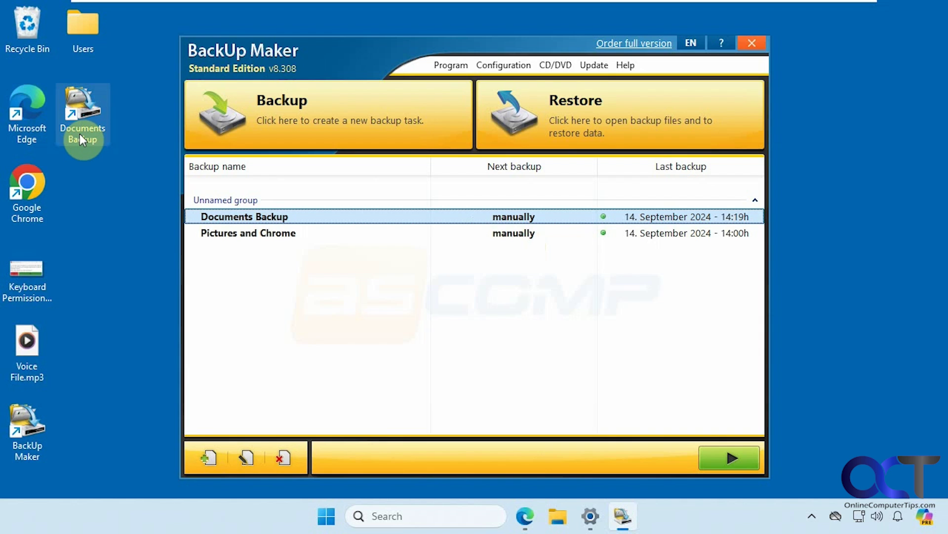
right_click(528, 219)
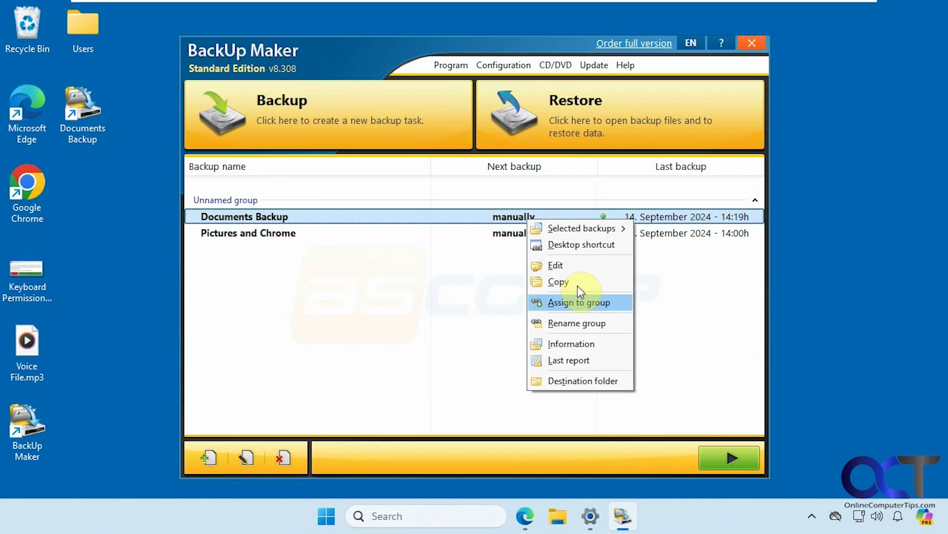
click(593, 343)
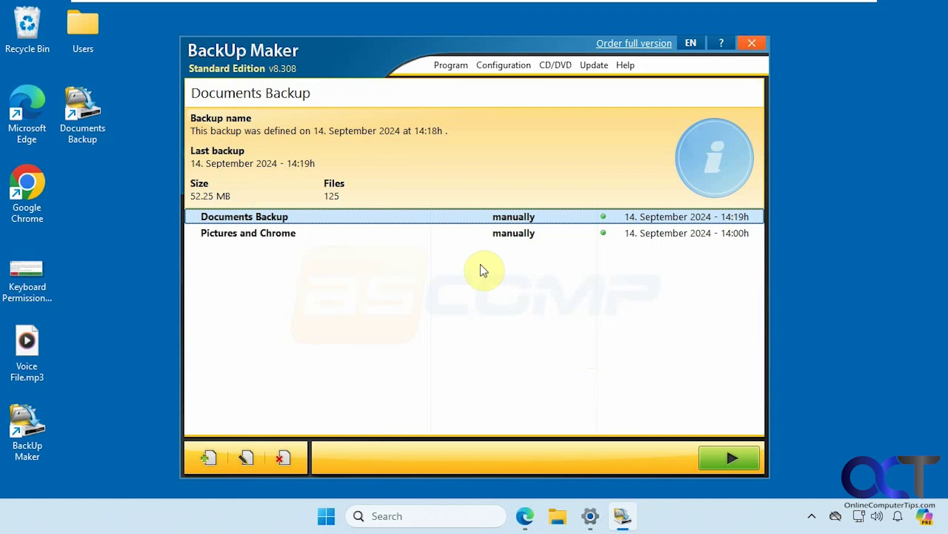
Step: View the Documents Backup last report, then close all open Notepad report windows
right_click(476, 221)
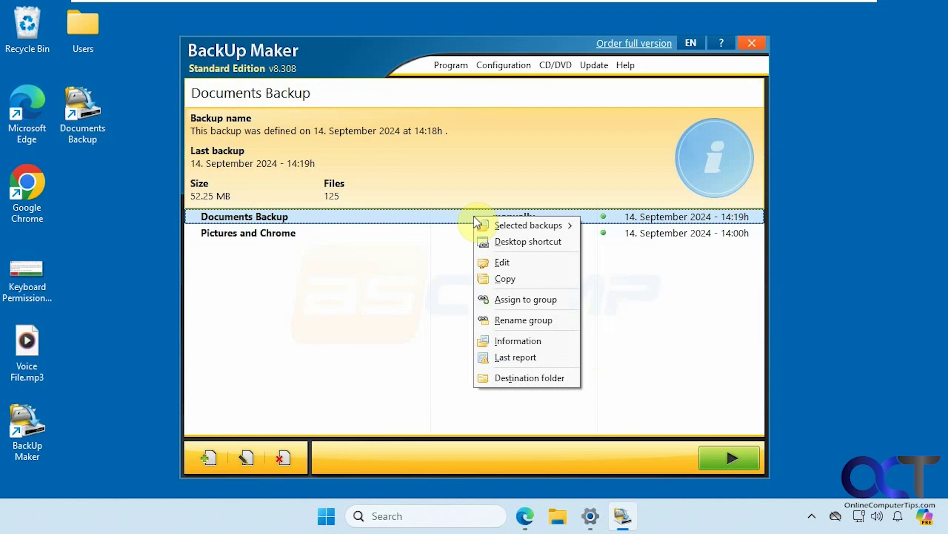
click(528, 356)
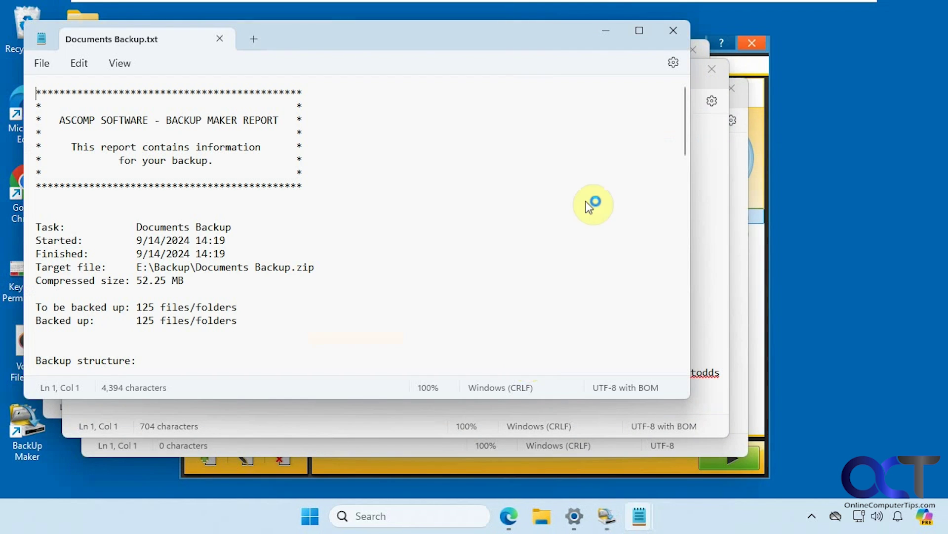
click(674, 31)
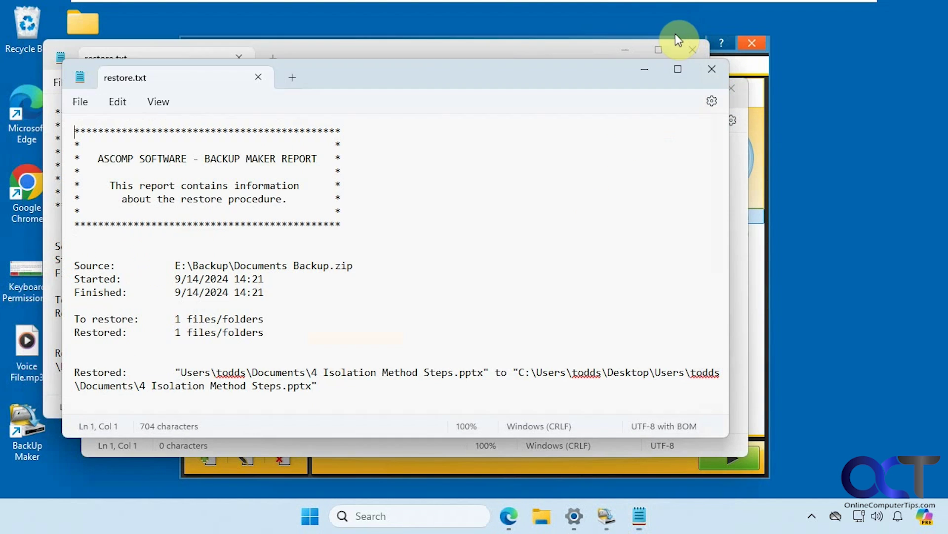
click(715, 72)
click(725, 91)
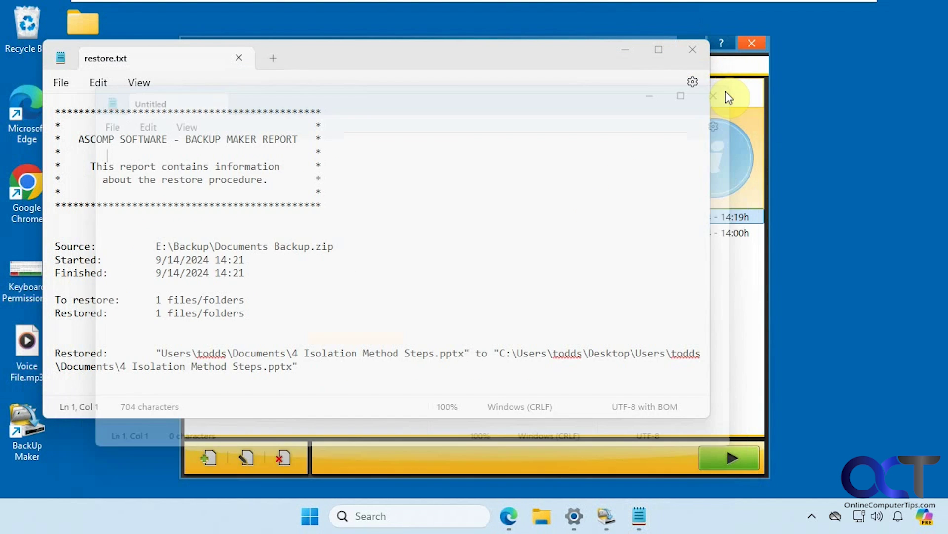
click(697, 52)
Step: Open the Documents Backup destination folder on Data (E:), then close it
right_click(530, 221)
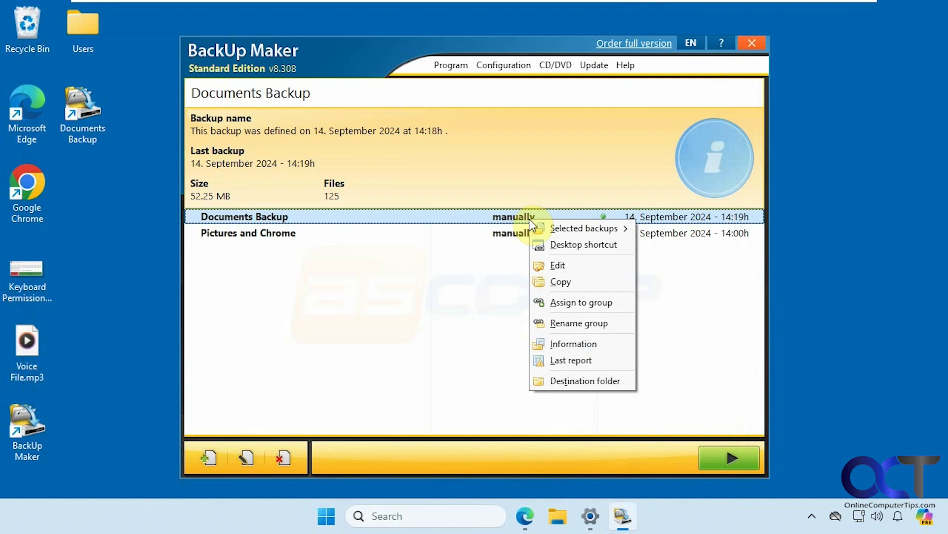
click(593, 381)
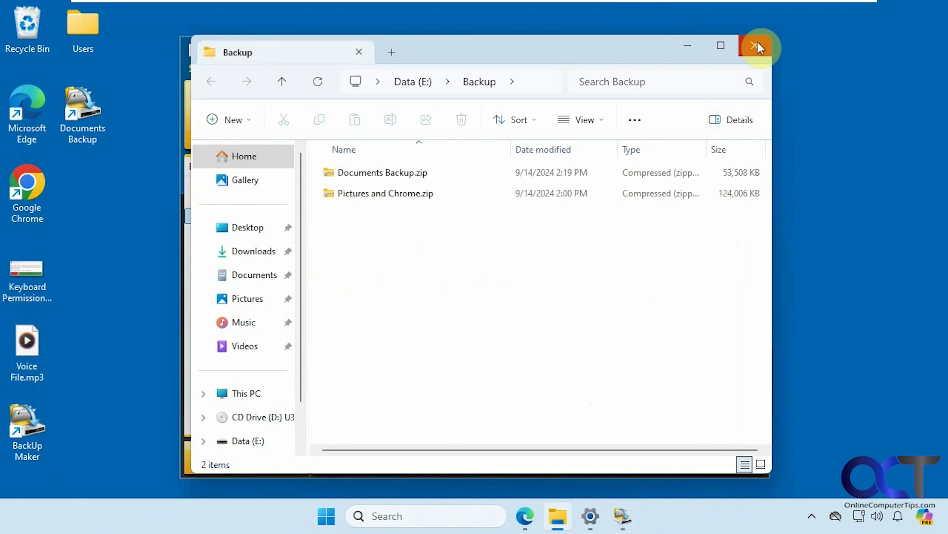
click(755, 45)
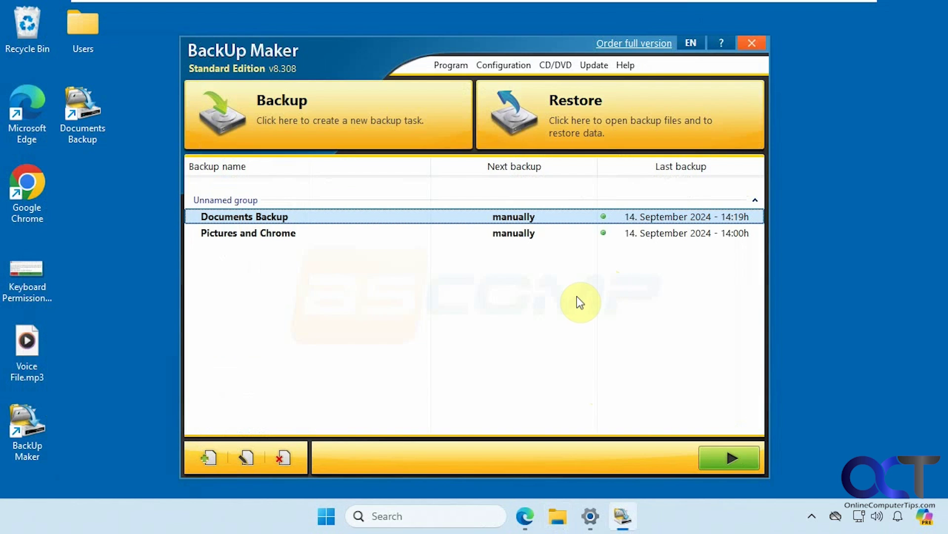